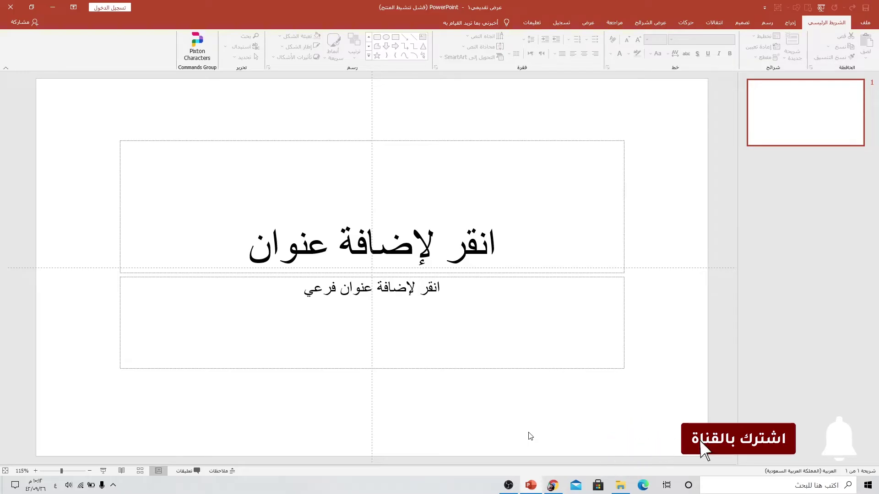
Switch to Chrome and show the Google Translate result of 'خلفيات اسلامية' as 'Islamic backgrounds'.
{"action": "left_click", "coordinate": [553, 485]}
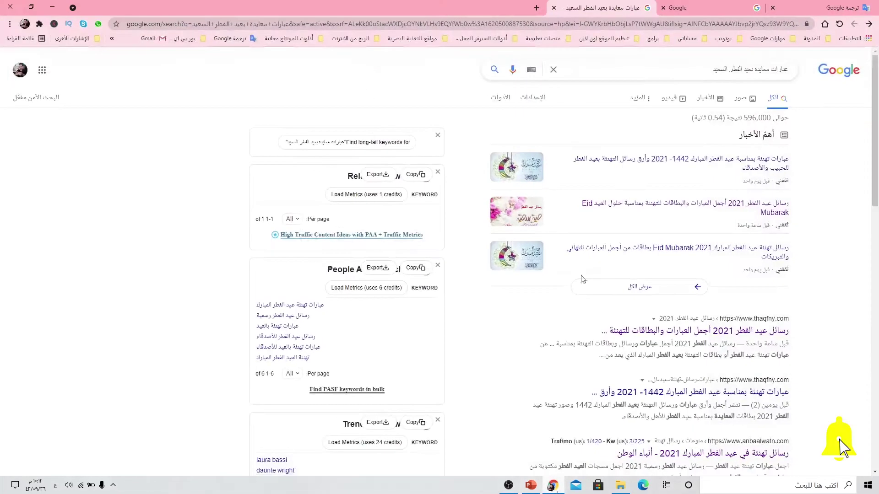
{"action": "left_click", "coordinate": [710, 8]}
{"action": "left_click", "coordinate": [814, 10]}
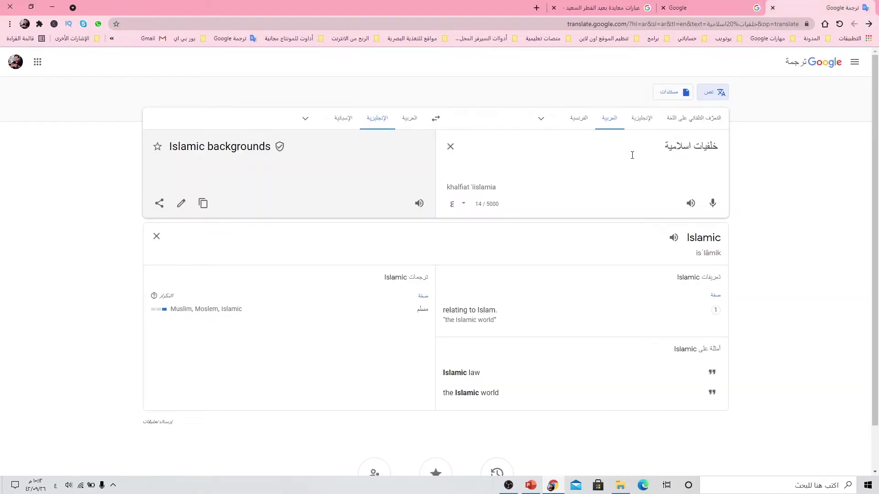
Copy the English translation 'Islamic backgrounds' from Google Translate for use in Google search.
{"action": "left_click_drag", "start_coordinate": [632, 156], "coordinate": [741, 147]}
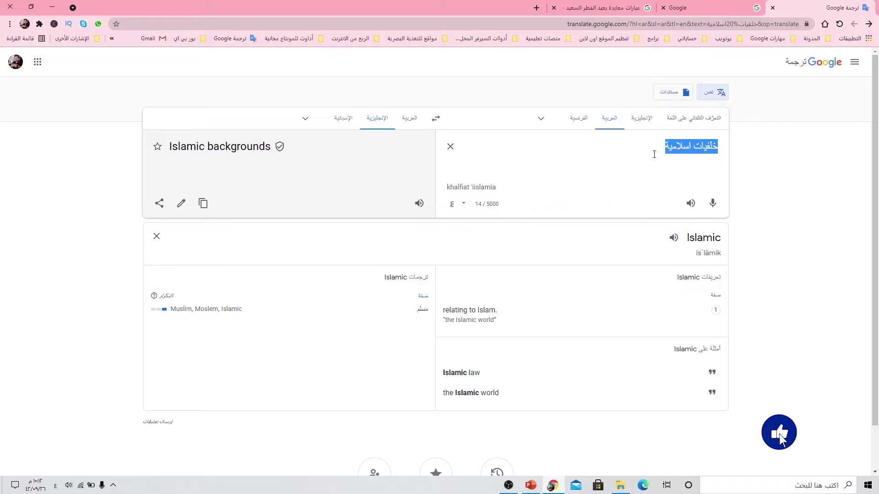
{"action": "triple_click", "coordinate": [201, 153]}
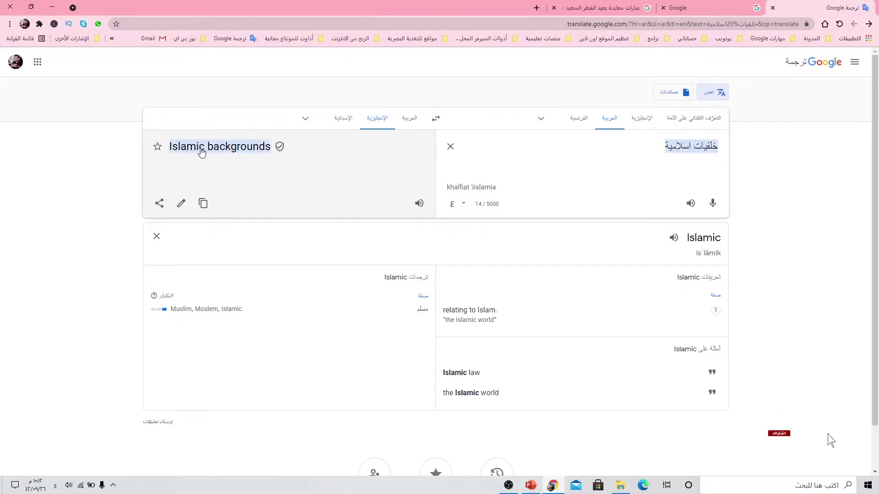
{"action": "triple_click", "coordinate": [202, 153]}
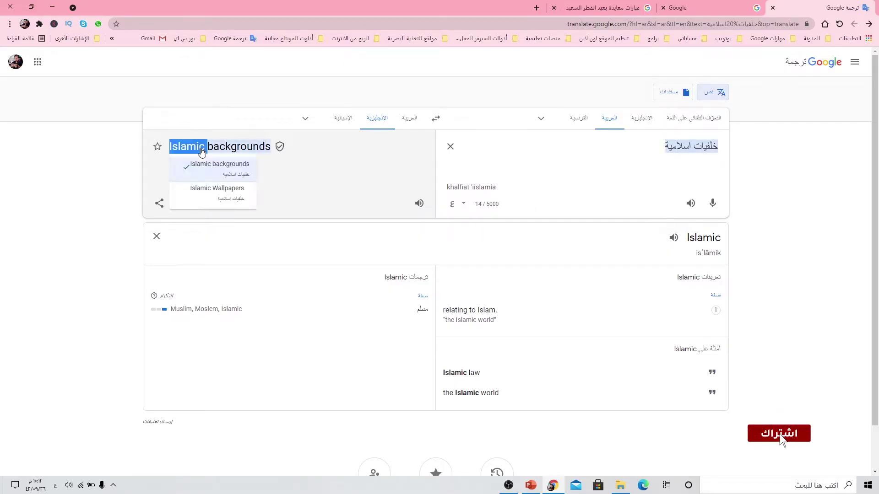
{"action": "right_click", "coordinate": [225, 148]}
{"action": "left_click", "coordinate": [211, 154]}
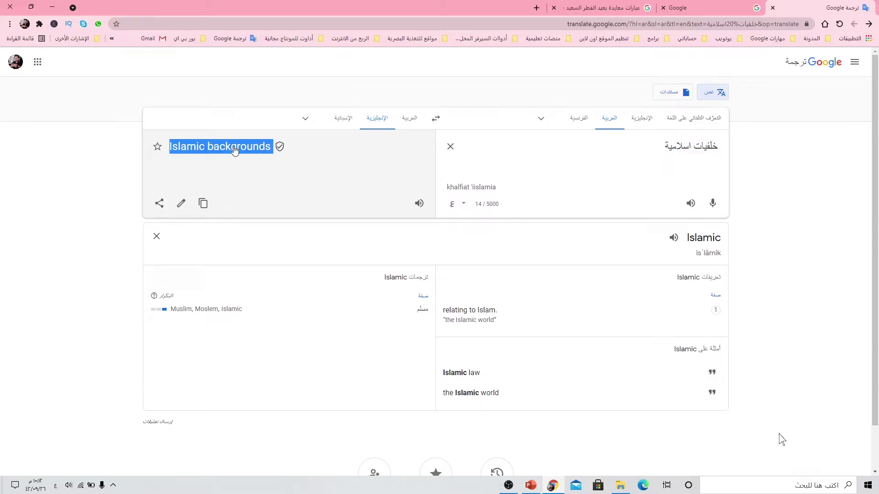
{"action": "left_click", "coordinate": [731, 6]}
Search Google Images for 'Islamic backgrounds'.
{"action": "key", "text": "ctrl+v"}
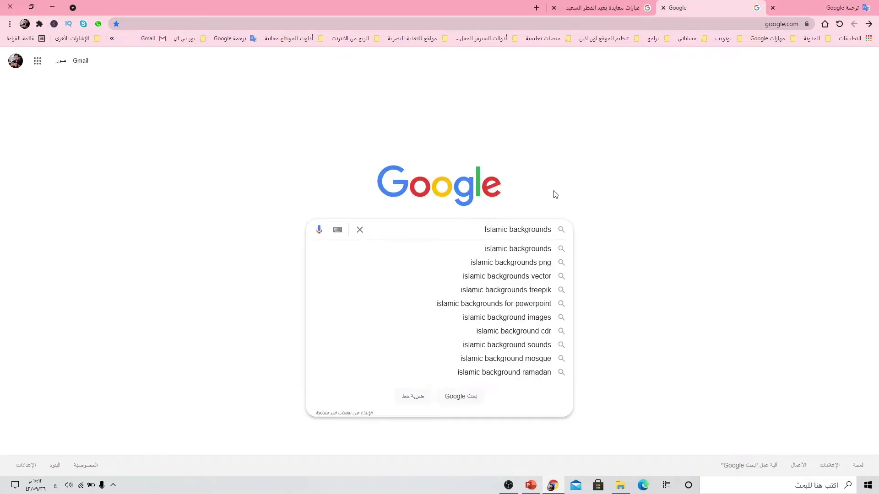
{"action": "key", "text": "Return"}
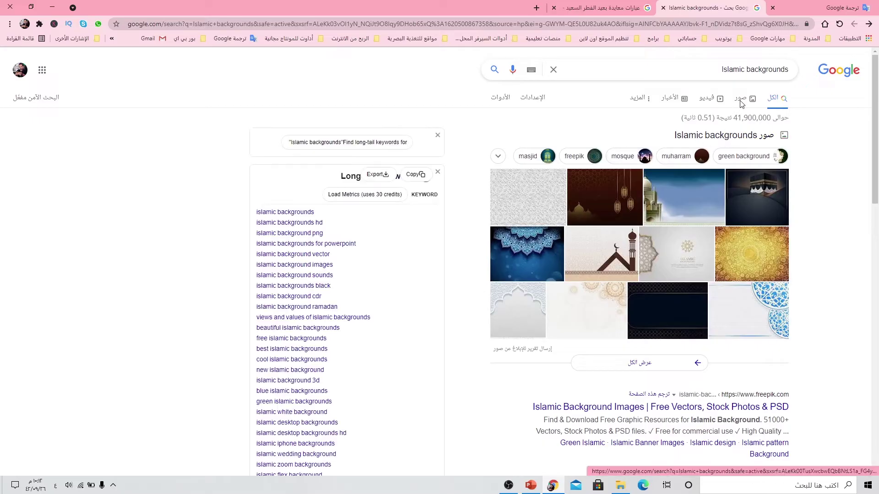
{"action": "left_click", "coordinate": [742, 103]}
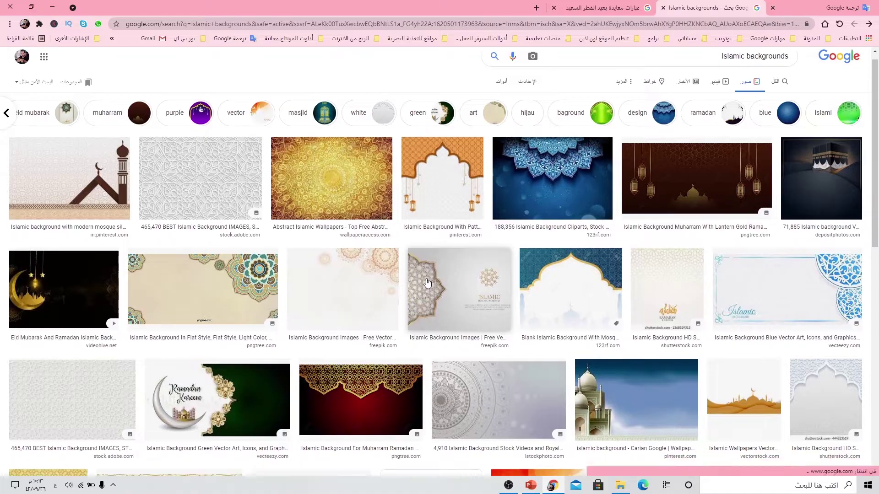
Browse far down the image results of mosque, lantern and pattern backgrounds.
{"action": "scroll", "coordinate": [435, 268], "scroll_direction": "down", "scroll_amount": 4}
{"action": "scroll", "coordinate": [431, 275], "scroll_direction": "down", "scroll_amount": 3}
{"action": "scroll", "coordinate": [427, 278], "scroll_direction": "down", "scroll_amount": 3}
{"action": "scroll", "coordinate": [427, 278], "scroll_direction": "down", "scroll_amount": 3}
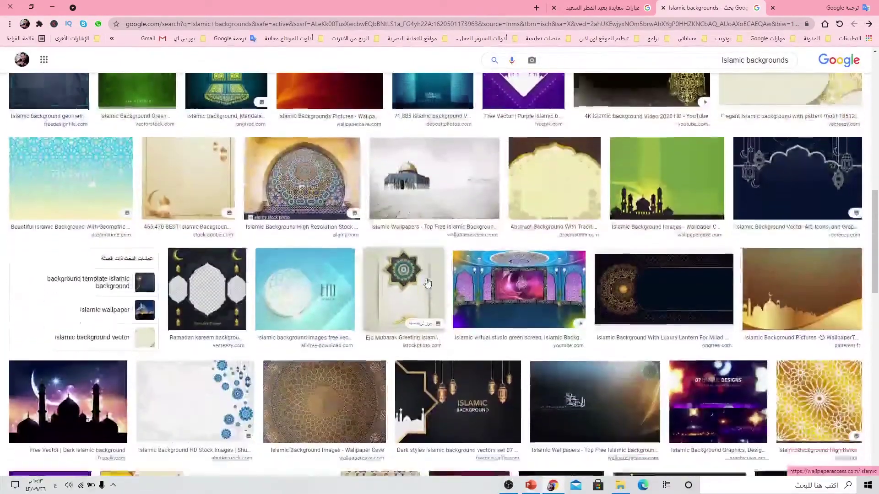
{"action": "scroll", "coordinate": [427, 279], "scroll_direction": "down", "scroll_amount": 3}
{"action": "scroll", "coordinate": [428, 280], "scroll_direction": "down", "scroll_amount": 1}
{"action": "scroll", "coordinate": [428, 282], "scroll_direction": "down", "scroll_amount": 3}
{"action": "scroll", "coordinate": [428, 282], "scroll_direction": "down", "scroll_amount": 4}
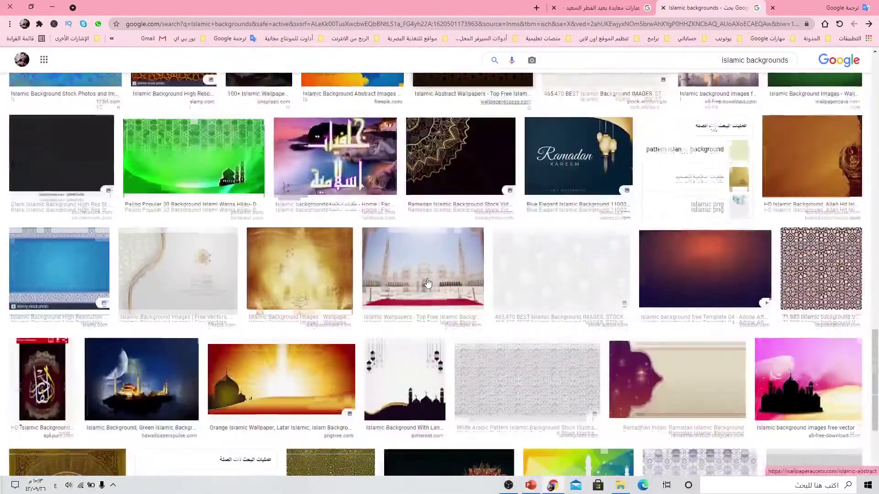
{"action": "scroll", "coordinate": [428, 283], "scroll_direction": "down", "scroll_amount": 3}
{"action": "scroll", "coordinate": [428, 283], "scroll_direction": "down", "scroll_amount": 4}
{"action": "scroll", "coordinate": [427, 281], "scroll_direction": "down", "scroll_amount": 2}
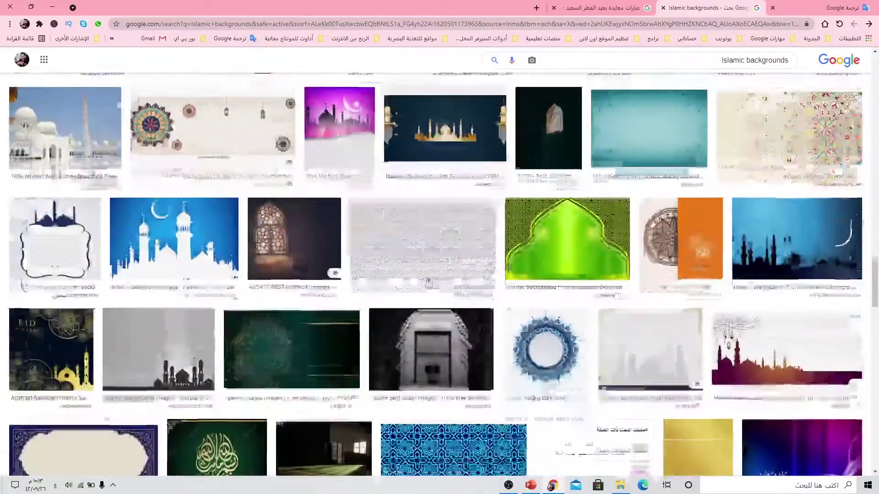
{"action": "scroll", "coordinate": [428, 282], "scroll_direction": "down", "scroll_amount": 2}
{"action": "scroll", "coordinate": [428, 282], "scroll_direction": "down", "scroll_amount": 2}
{"action": "scroll", "coordinate": [428, 282], "scroll_direction": "down", "scroll_amount": 3}
{"action": "scroll", "coordinate": [428, 283], "scroll_direction": "down", "scroll_amount": 3}
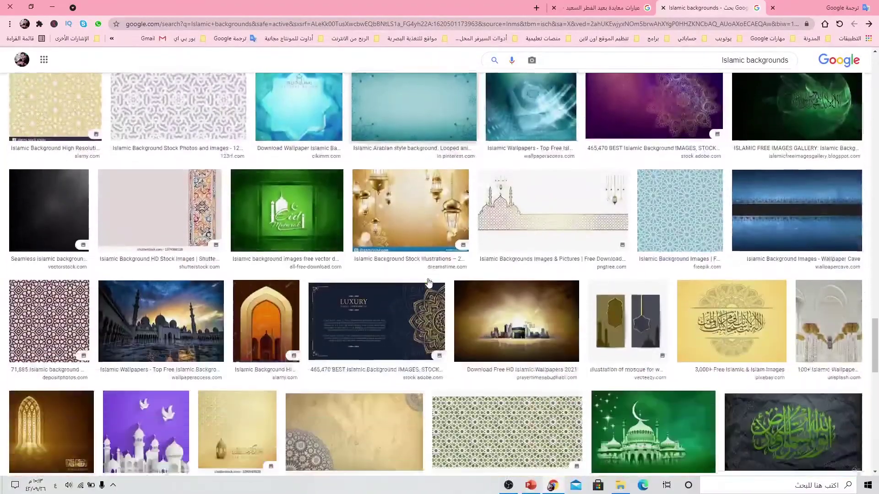
{"action": "scroll", "coordinate": [429, 282], "scroll_direction": "down", "scroll_amount": 2}
{"action": "scroll", "coordinate": [429, 283], "scroll_direction": "down", "scroll_amount": 2}
{"action": "scroll", "coordinate": [429, 282], "scroll_direction": "down", "scroll_amount": 2}
{"action": "scroll", "coordinate": [429, 282], "scroll_direction": "down", "scroll_amount": 1}
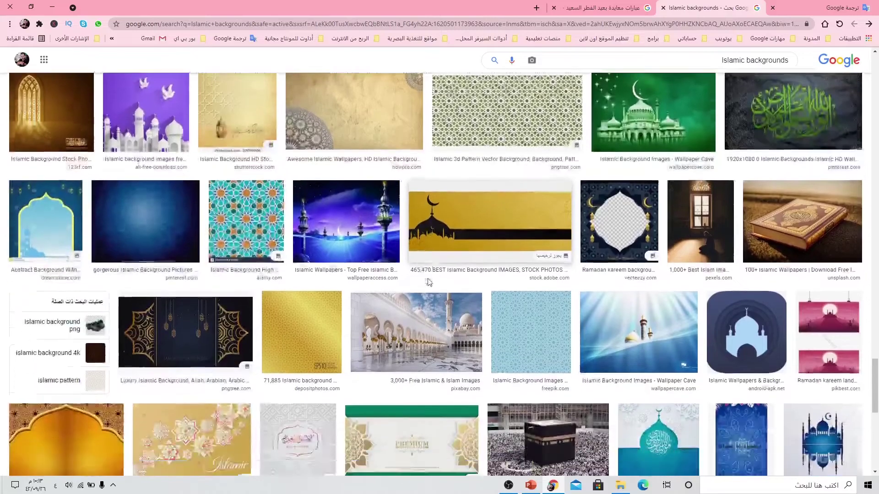
{"action": "scroll", "coordinate": [428, 282], "scroll_direction": "down", "scroll_amount": 2}
{"action": "scroll", "coordinate": [429, 283], "scroll_direction": "down", "scroll_amount": 2}
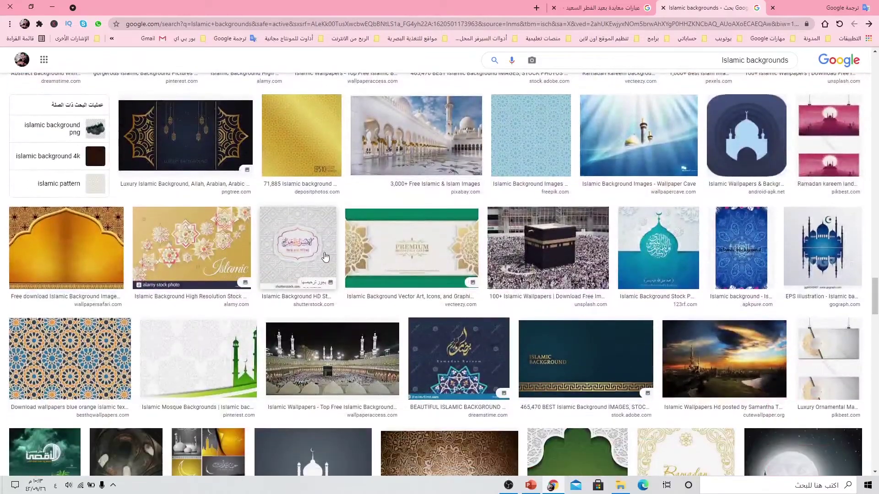
Preview the Luxury Islamic Background, view related images, and open Freepik's golden mandala source page.
{"action": "left_click", "coordinate": [185, 151]}
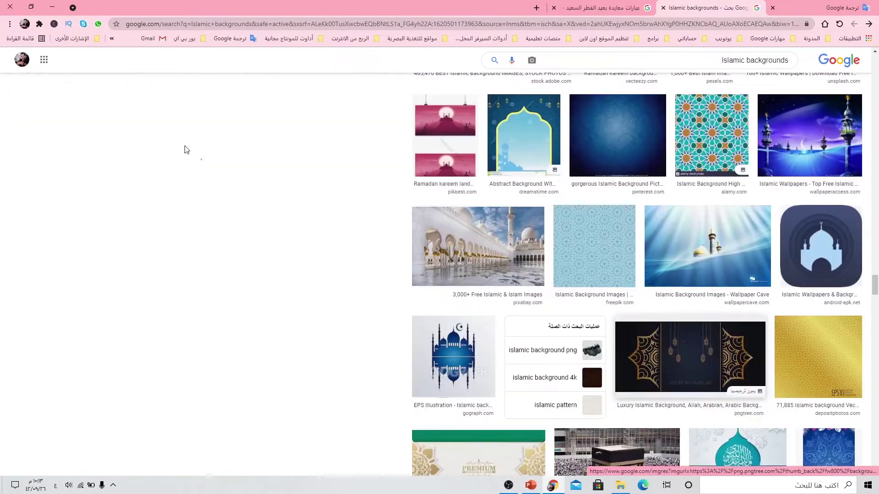
{"action": "scroll", "coordinate": [238, 298], "scroll_direction": "down", "scroll_amount": 2}
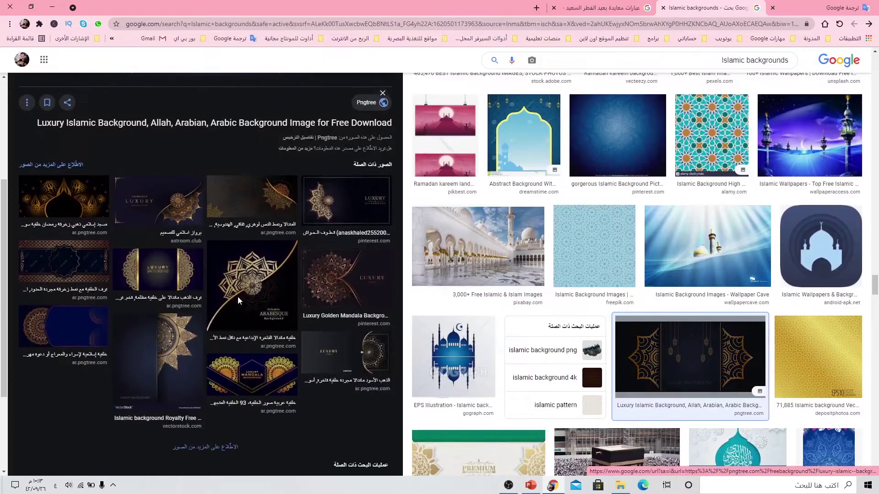
{"action": "scroll", "coordinate": [238, 296], "scroll_direction": "down", "scroll_amount": 1}
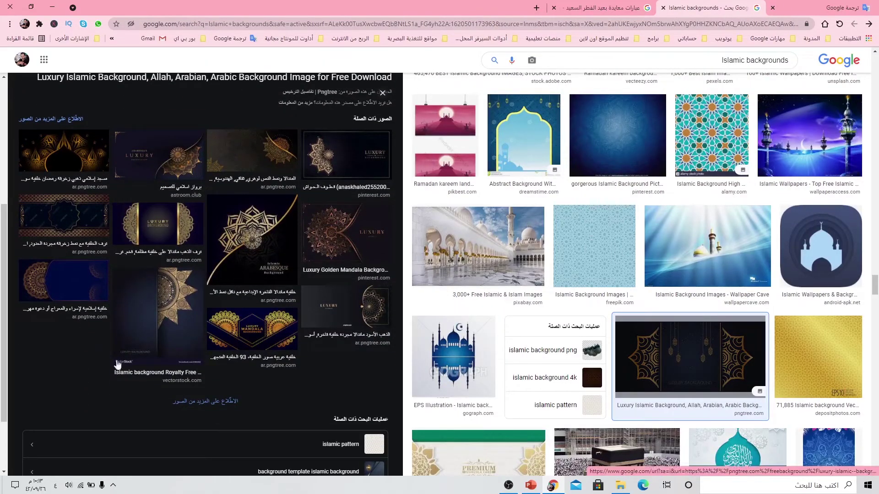
{"action": "left_click", "coordinate": [214, 405]}
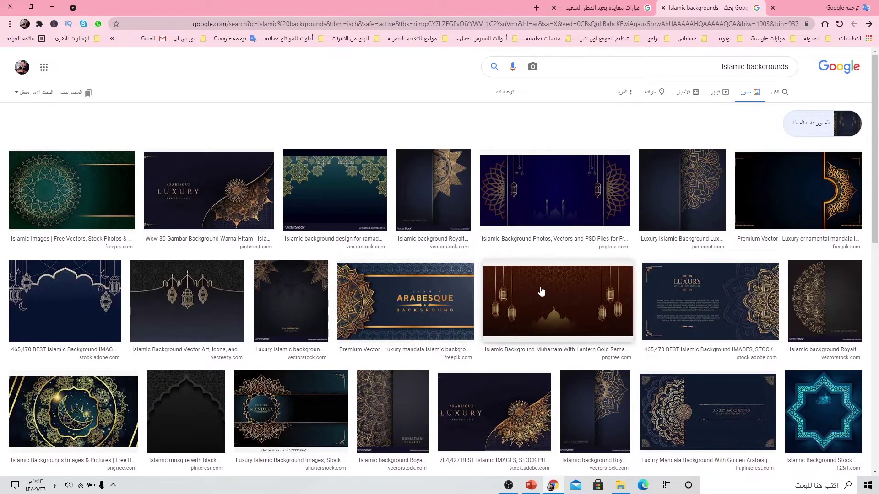
{"action": "left_click", "coordinate": [786, 212]}
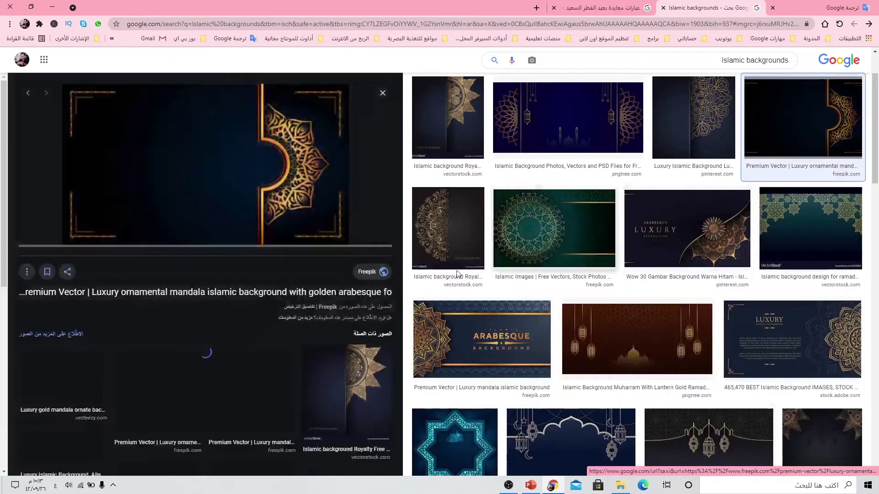
{"action": "left_click", "coordinate": [329, 296]}
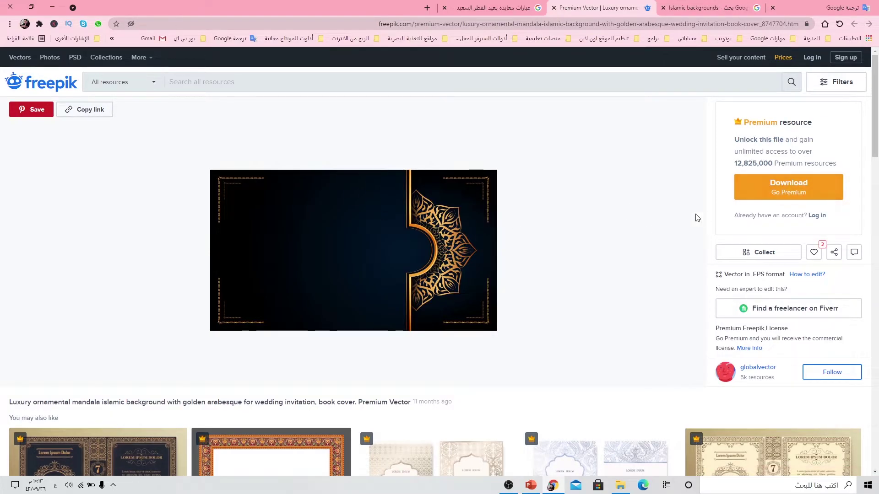
Close the premium Freepik page and preview Pngtree's Eid Mubarak Royal Luxury Banner Background.
{"action": "scroll", "coordinate": [628, 222], "scroll_direction": "down", "scroll_amount": 1}
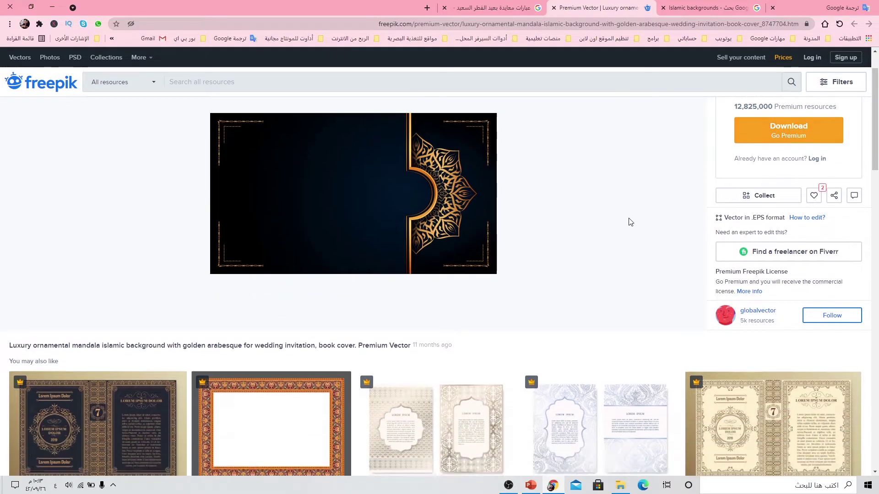
{"action": "key", "text": "ctrl+w"}
{"action": "scroll", "coordinate": [231, 352], "scroll_direction": "down", "scroll_amount": 1}
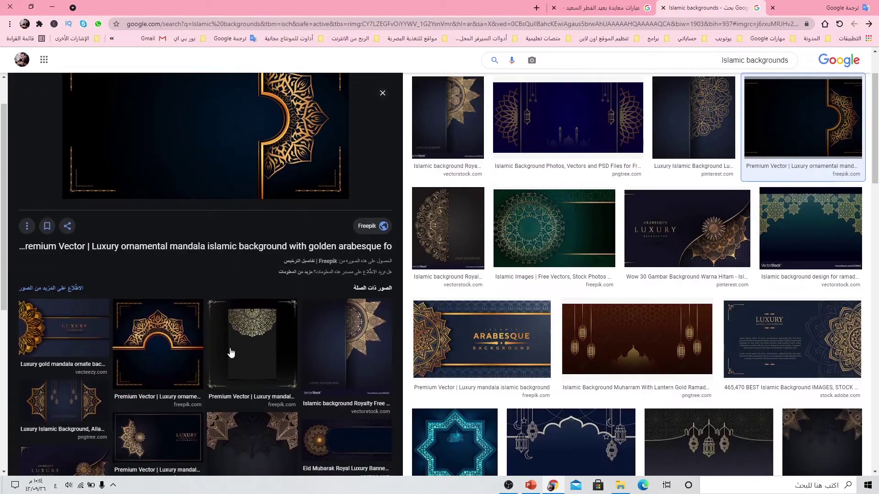
{"action": "scroll", "coordinate": [279, 351], "scroll_direction": "down", "scroll_amount": 2}
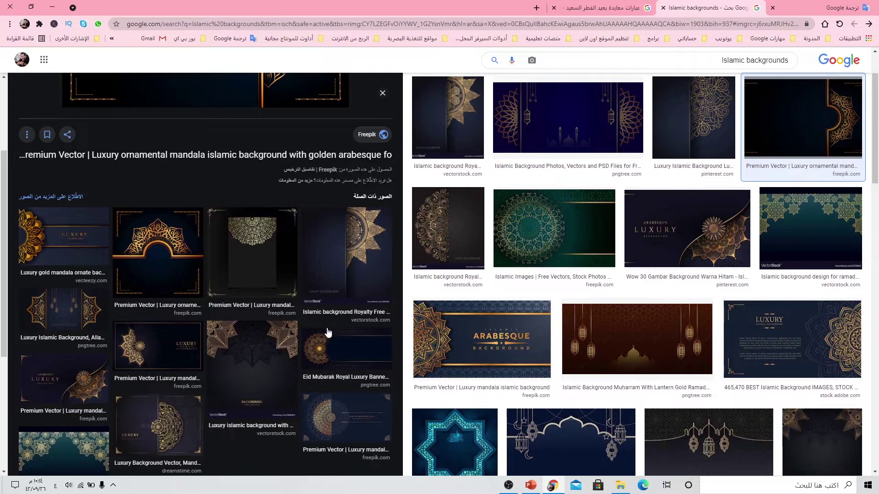
{"action": "left_click", "coordinate": [351, 351]}
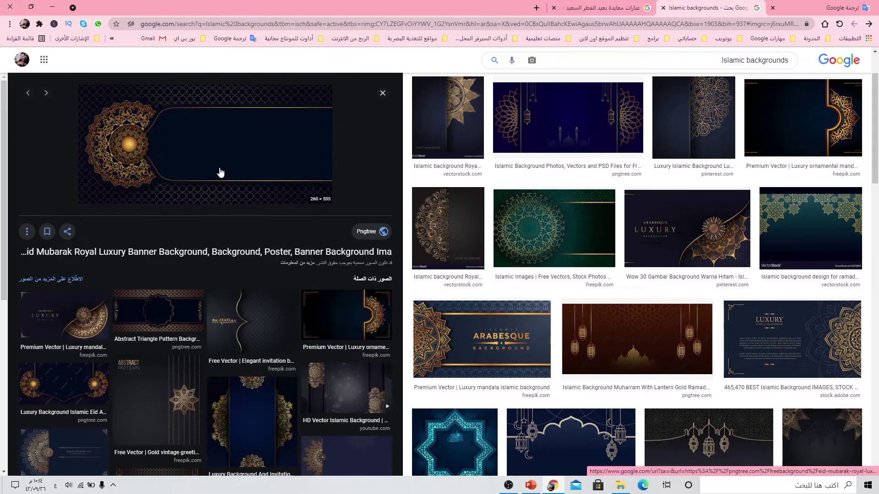
Open the banner's Pngtree page, browse its similar Eid backgrounds, then return to Google Images.
{"action": "left_click", "coordinate": [275, 253]}
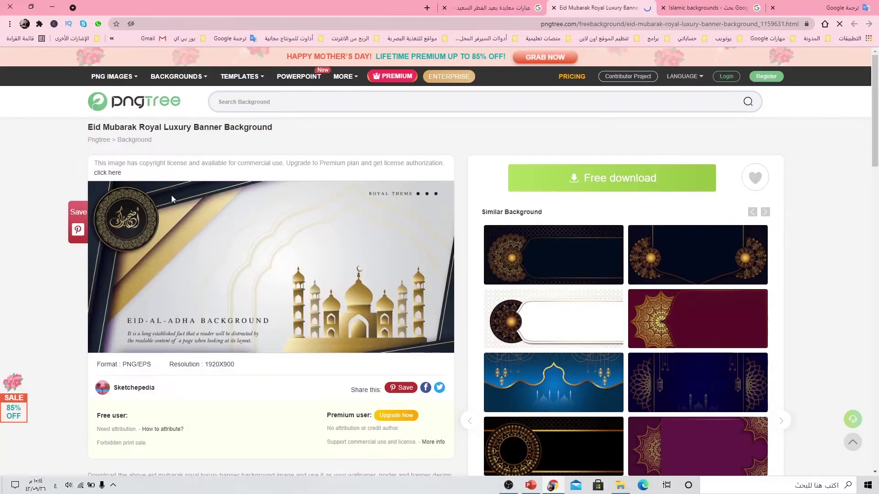
{"action": "scroll", "coordinate": [255, 248], "scroll_direction": "down", "scroll_amount": 1}
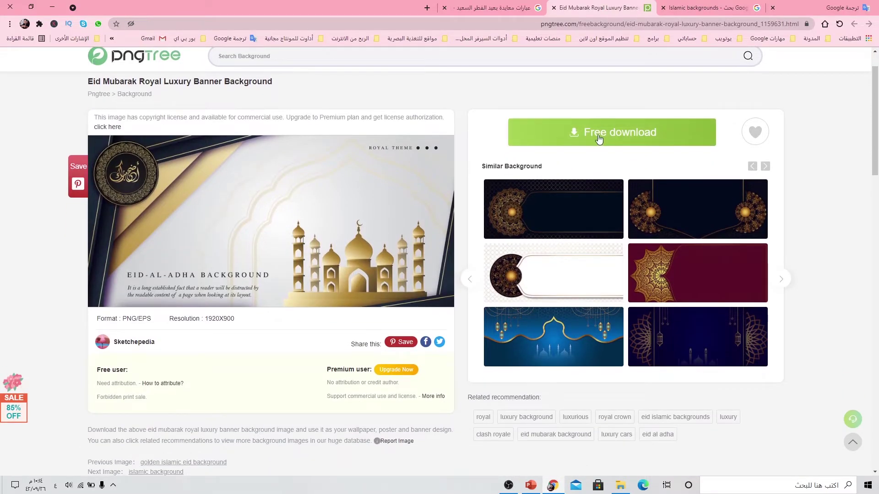
{"action": "mouse_move", "coordinate": [270, 221]}
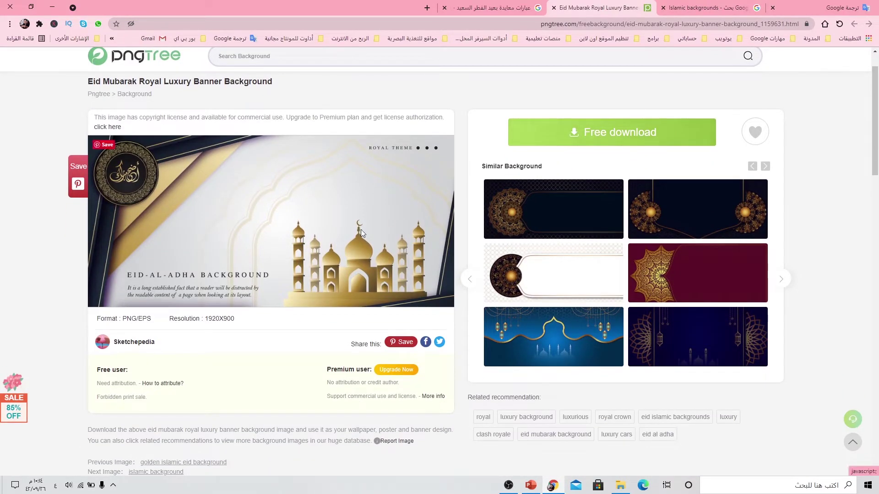
{"action": "scroll", "coordinate": [371, 232], "scroll_direction": "down", "scroll_amount": 4}
{"action": "scroll", "coordinate": [371, 231], "scroll_direction": "down", "scroll_amount": 3}
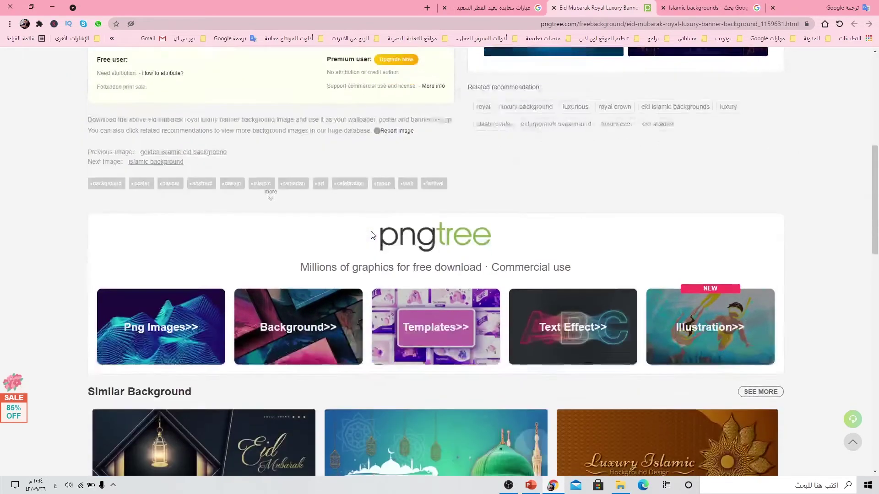
{"action": "scroll", "coordinate": [371, 232], "scroll_direction": "down", "scroll_amount": 3}
{"action": "scroll", "coordinate": [371, 232], "scroll_direction": "down", "scroll_amount": 2}
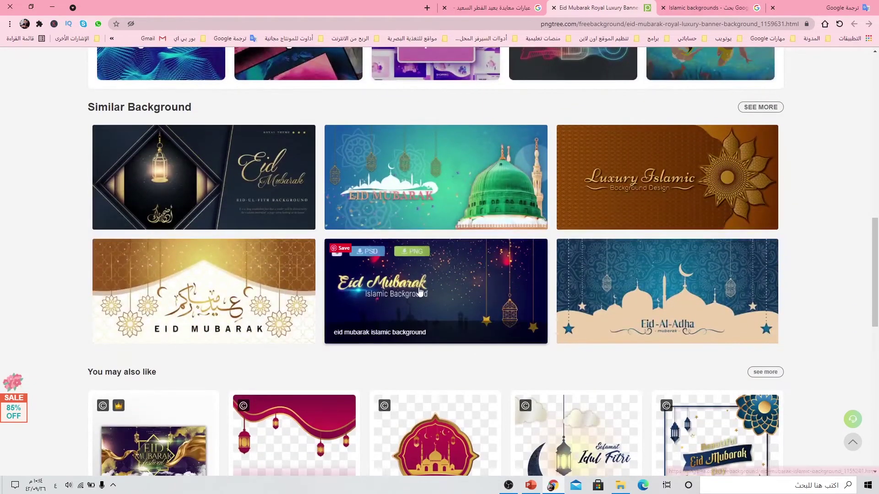
{"action": "scroll", "coordinate": [420, 292], "scroll_direction": "down", "scroll_amount": 3}
{"action": "scroll", "coordinate": [419, 291], "scroll_direction": "down", "scroll_amount": 3}
{"action": "scroll", "coordinate": [420, 292], "scroll_direction": "down", "scroll_amount": 2}
{"action": "scroll", "coordinate": [418, 289], "scroll_direction": "down", "scroll_amount": 1}
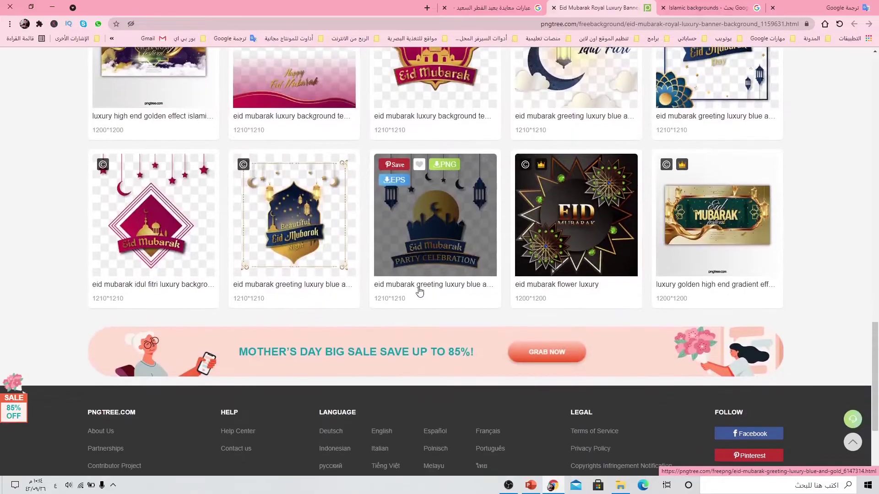
{"action": "scroll", "coordinate": [401, 275], "scroll_direction": "up", "scroll_amount": 5}
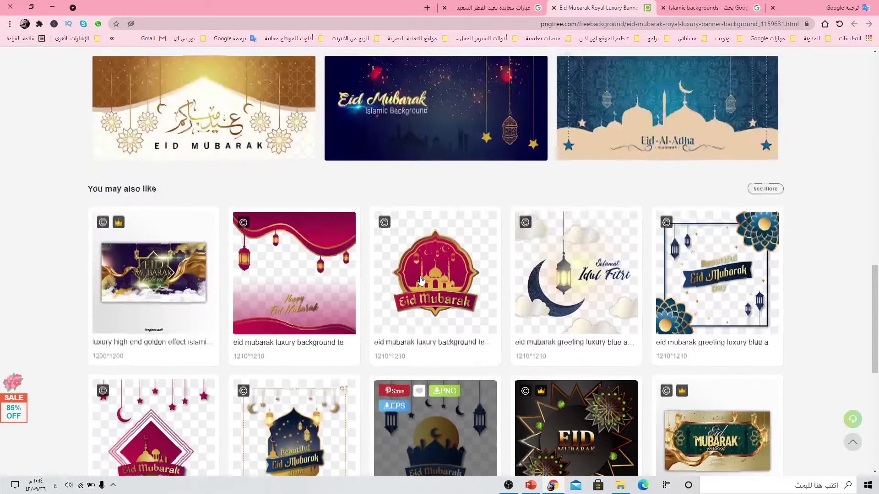
{"action": "key", "text": "ctrl+shift+Tab"}
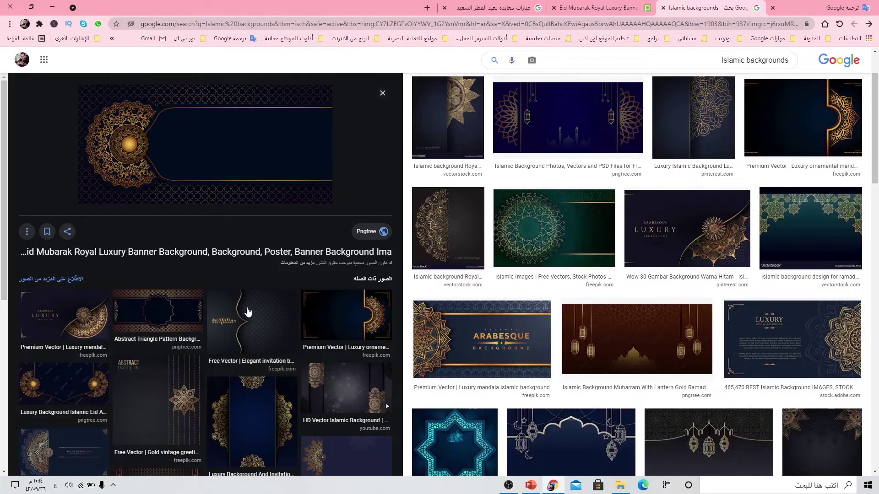
Preview Freepik's Elegant invitation background and open that image in a new tab.
{"action": "scroll", "coordinate": [248, 313], "scroll_direction": "down", "scroll_amount": 2}
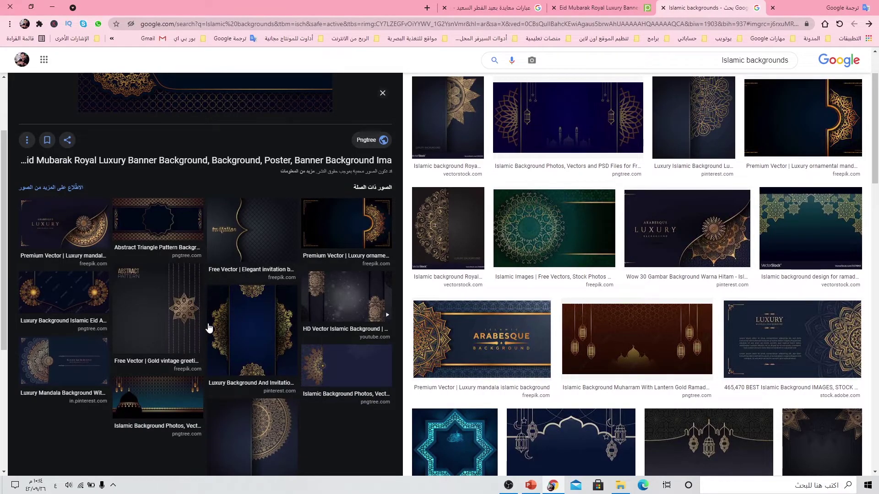
{"action": "left_click", "coordinate": [250, 323]}
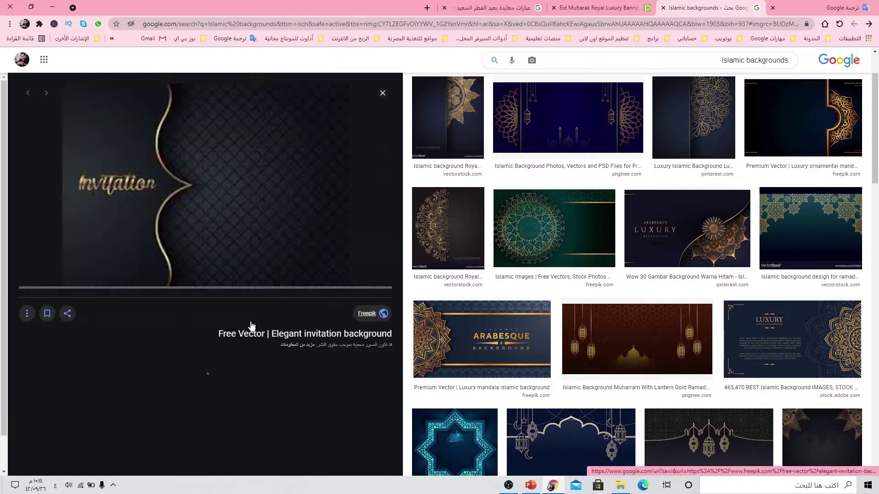
{"action": "right_click", "coordinate": [279, 216]}
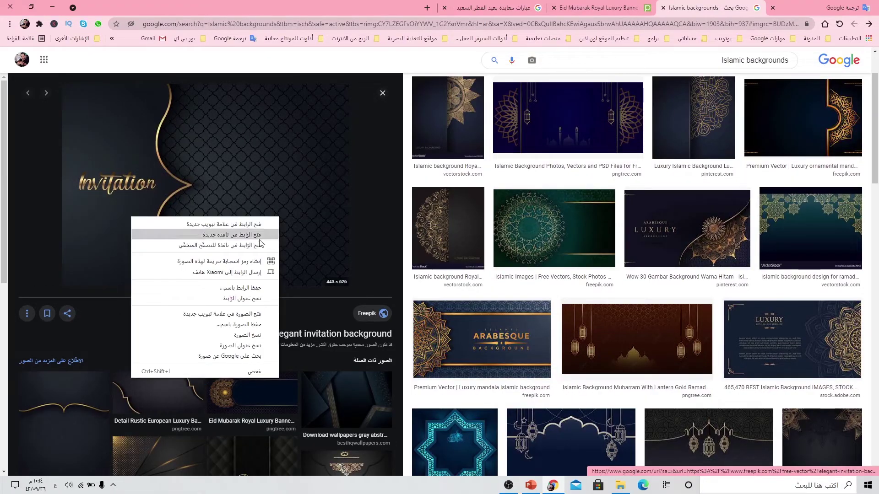
{"action": "left_click", "coordinate": [229, 315]}
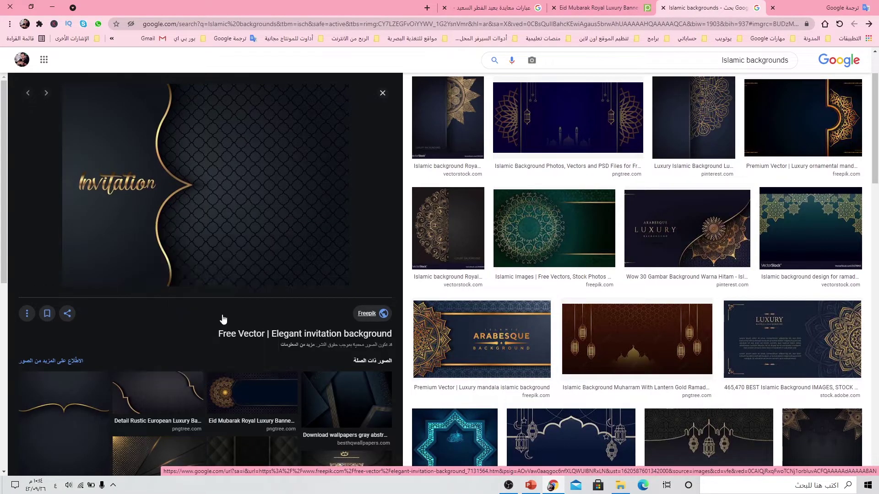
Save the elegant invitation background image, then switch PowerPoint slide 1 to the Blank layout.
{"action": "left_click", "coordinate": [512, 9]}
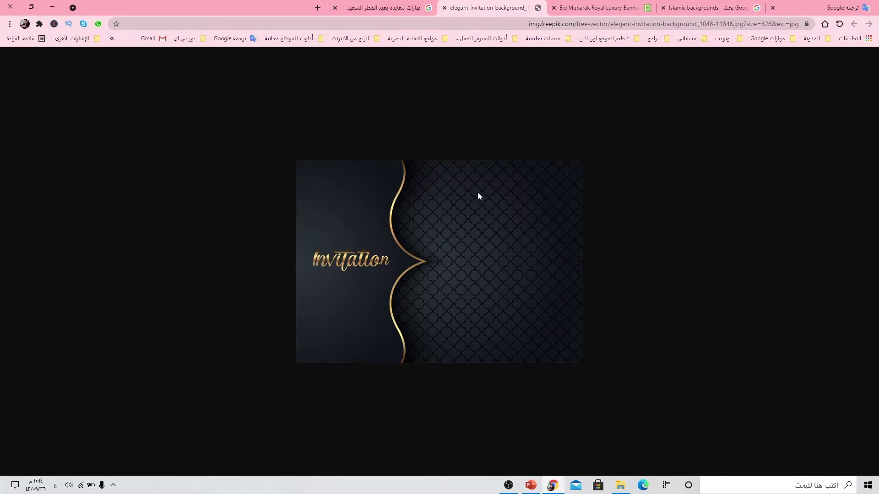
{"action": "right_click", "coordinate": [479, 211]}
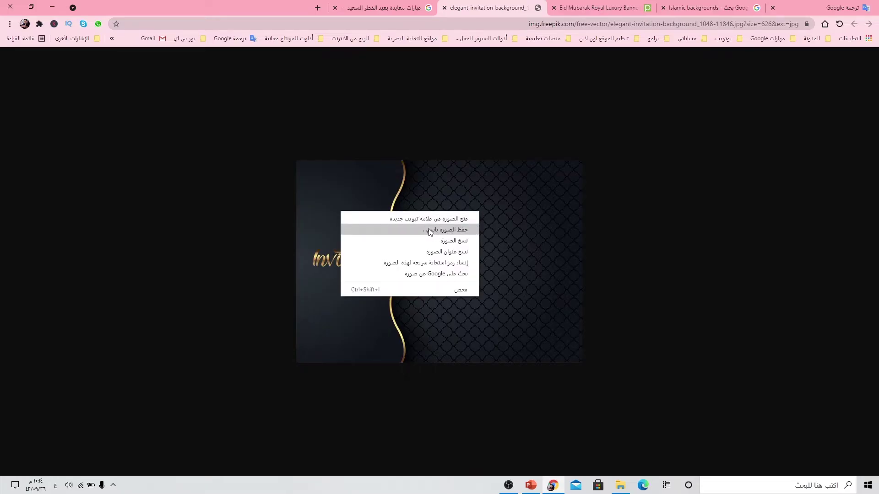
{"action": "left_click", "coordinate": [621, 213]}
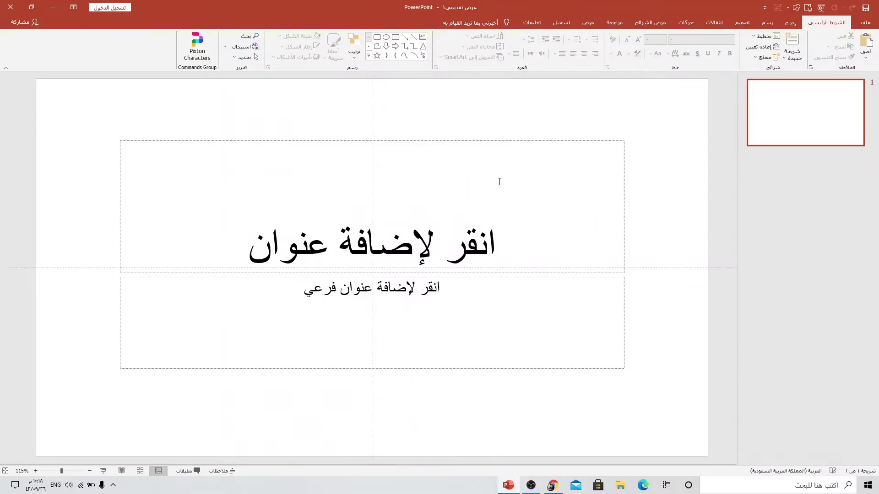
{"action": "right_click", "coordinate": [667, 145]}
{"action": "mouse_move", "coordinate": [625, 172]}
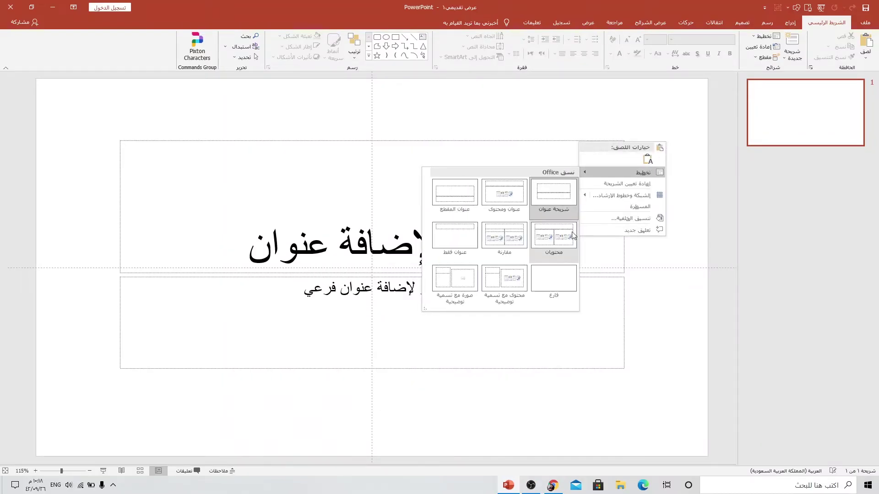
{"action": "left_click", "coordinate": [547, 273]}
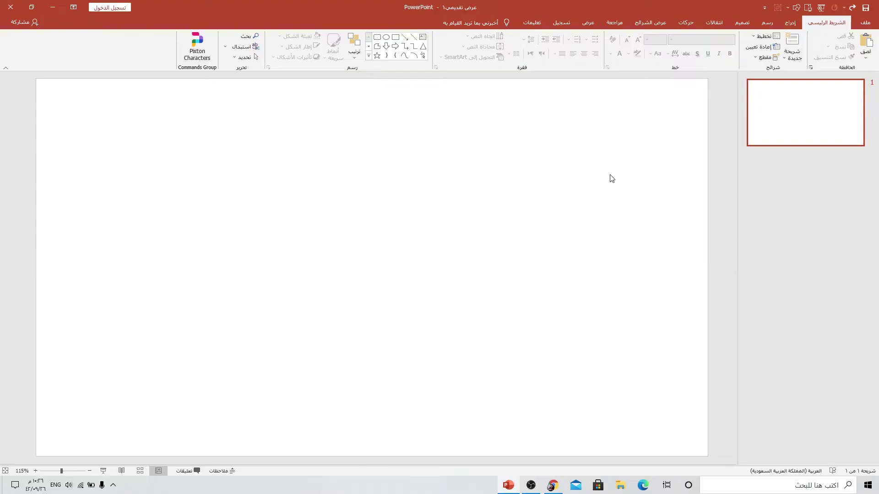
Insert the Luxury Mandala Background With Golden Arabesque Pattern picture and nudge it into place.
{"action": "left_click", "coordinate": [792, 22]}
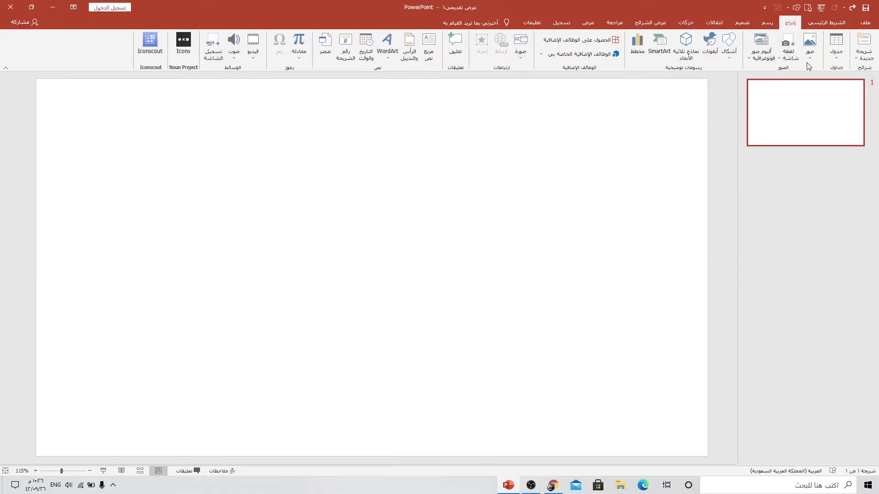
{"action": "left_click", "coordinate": [809, 46]}
{"action": "left_click", "coordinate": [789, 80]}
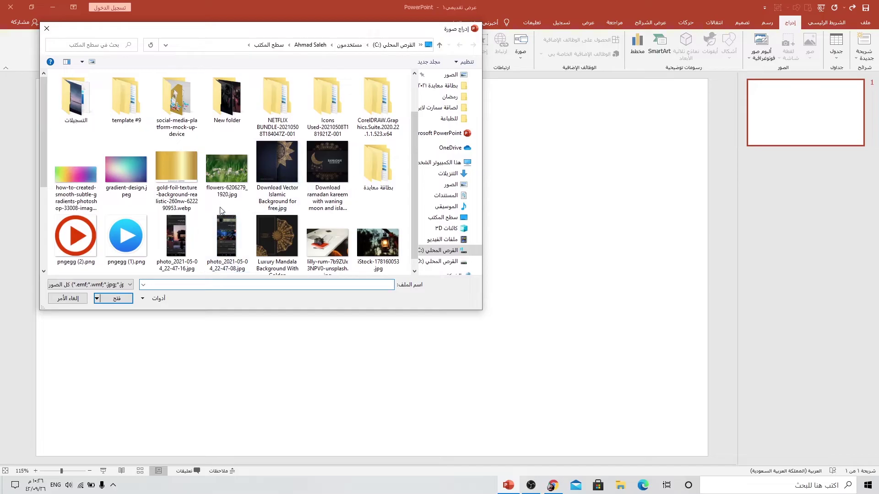
{"action": "left_click", "coordinate": [282, 244]}
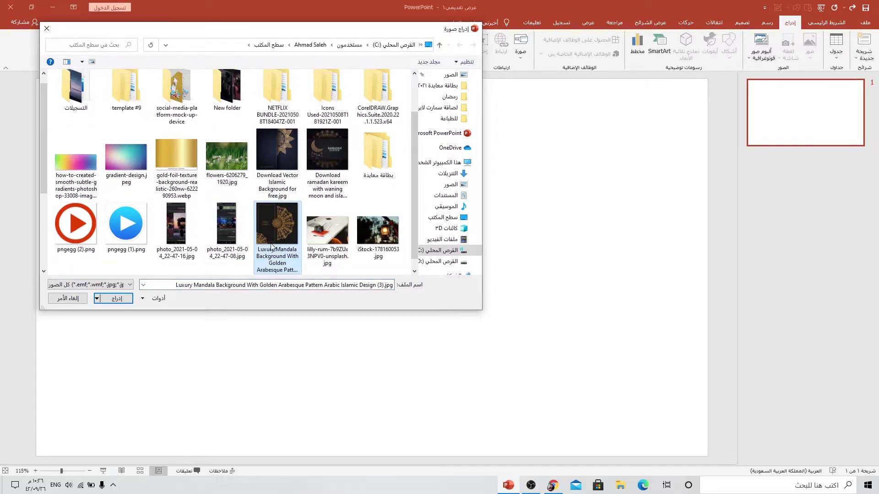
{"action": "left_click", "coordinate": [114, 298]}
{"action": "mouse_move", "coordinate": [364, 273]}
{"action": "left_mouse_down"}
{"action": "mouse_move", "coordinate": [399, 222]}
{"action": "mouse_move", "coordinate": [390, 228]}
{"action": "left_mouse_up"}
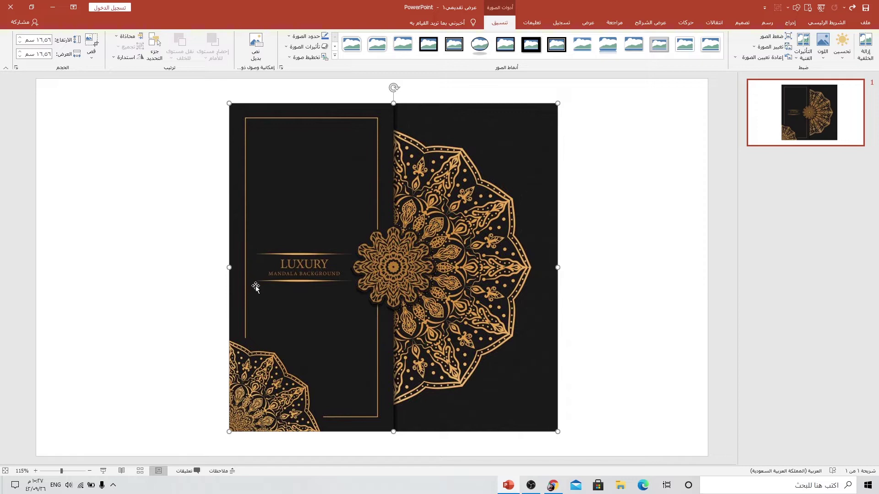
Draw a rectangle over the LUXURY MANDALA BACKGROUND text, set its outline, and eyedropper-fill it dark.
{"action": "left_click", "coordinate": [789, 23]}
{"action": "left_click", "coordinate": [728, 57]}
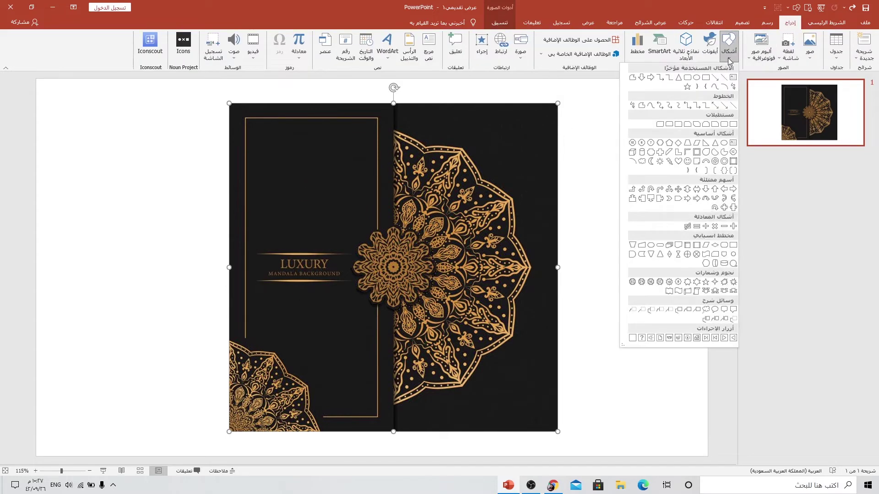
{"action": "left_click", "coordinate": [706, 78]}
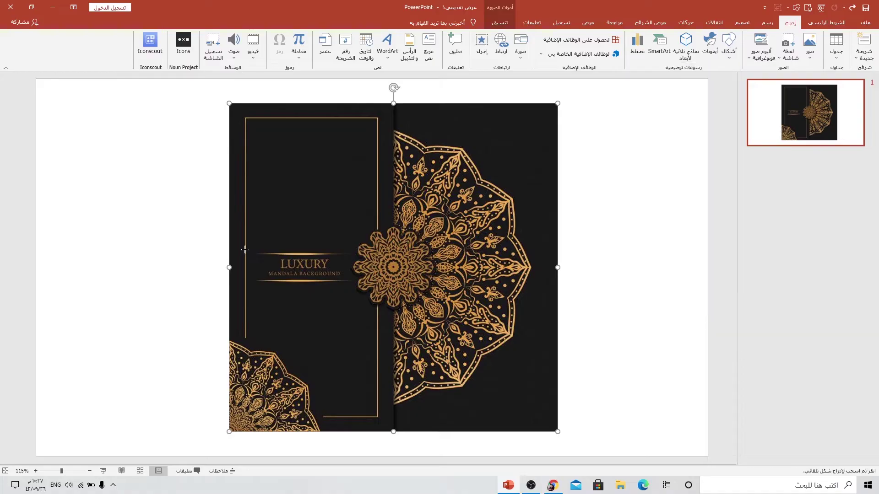
{"action": "left_click_drag", "start_coordinate": [252, 247], "coordinate": [354, 290]}
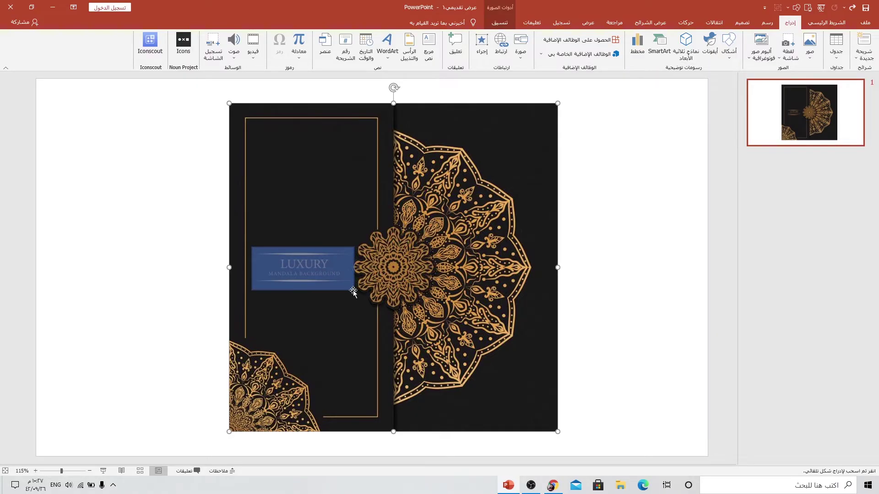
{"action": "left_click", "coordinate": [545, 47]}
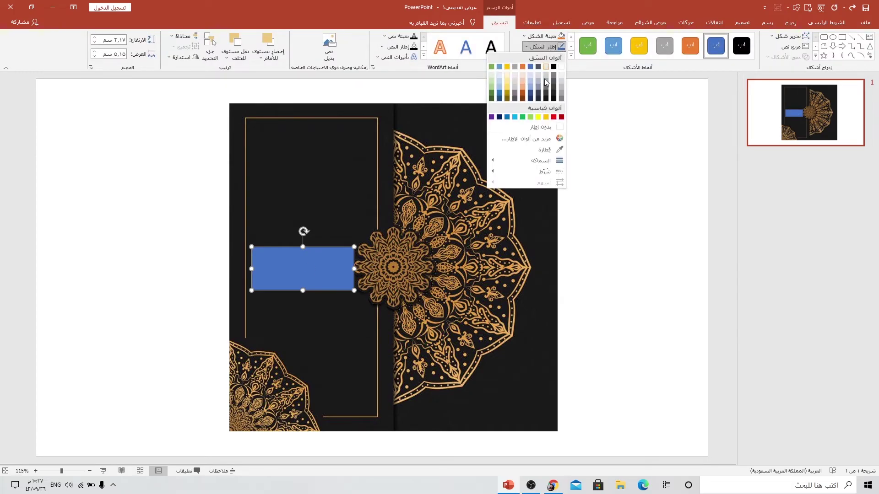
{"action": "left_click", "coordinate": [545, 127]}
{"action": "left_click", "coordinate": [542, 36]}
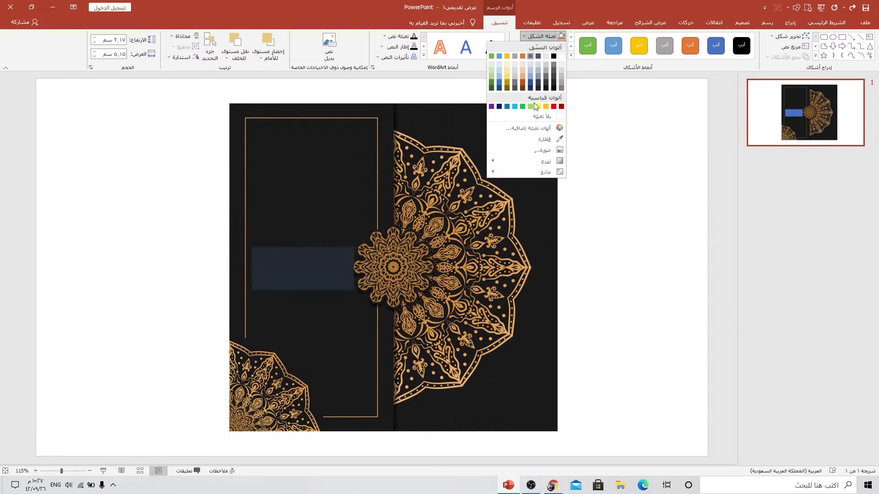
{"action": "left_click", "coordinate": [545, 139]}
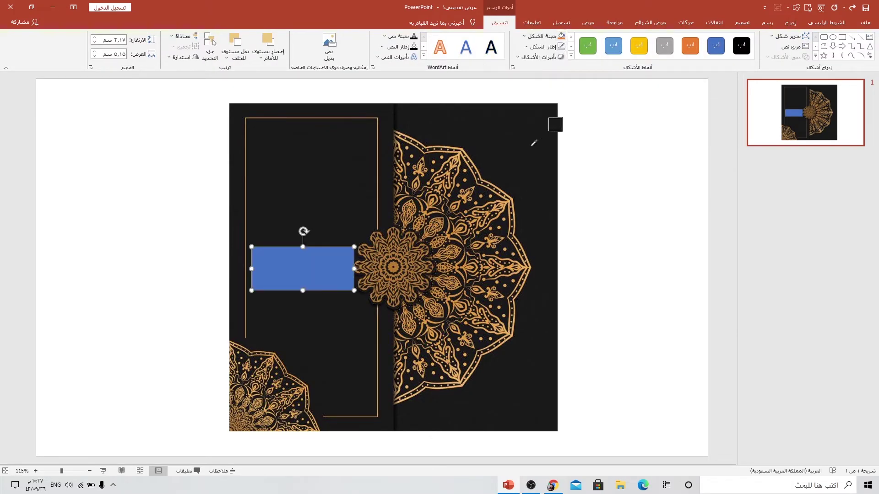
{"action": "left_click", "coordinate": [308, 181]}
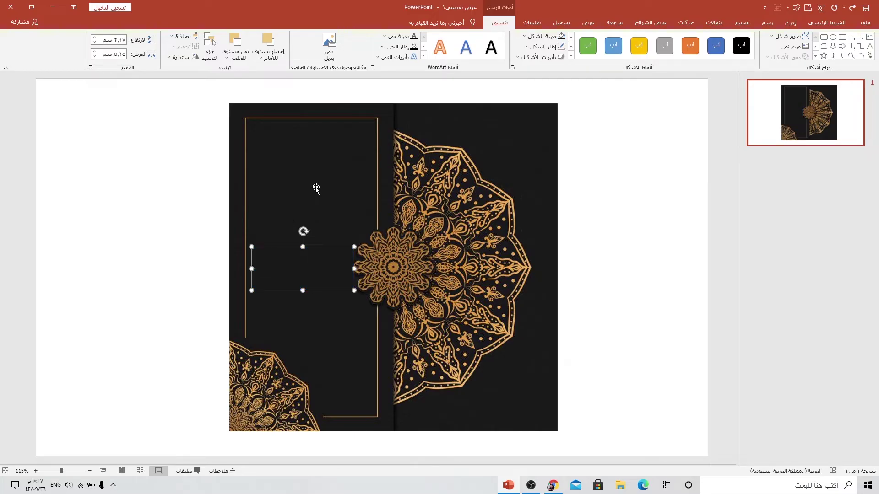
{"action": "left_click", "coordinate": [173, 192]}
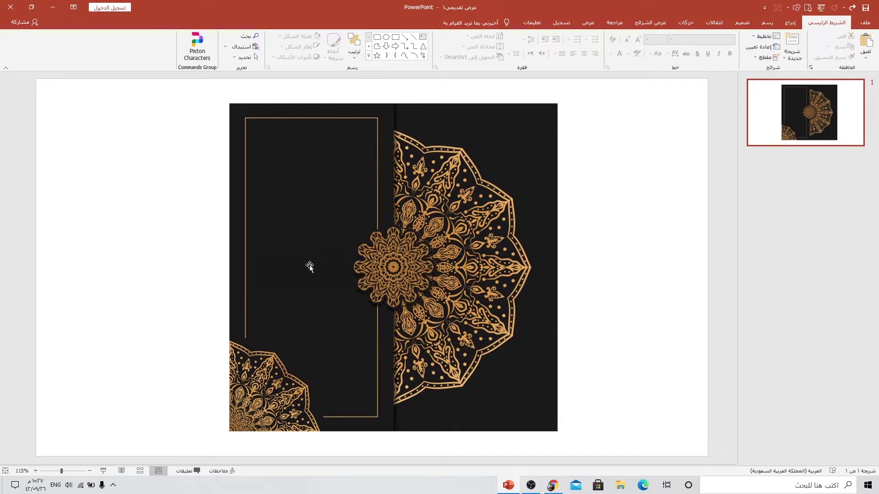
Open the anbaalwatn Eid greetings article from the search results in a new tab.
{"action": "left_click", "coordinate": [553, 485]}
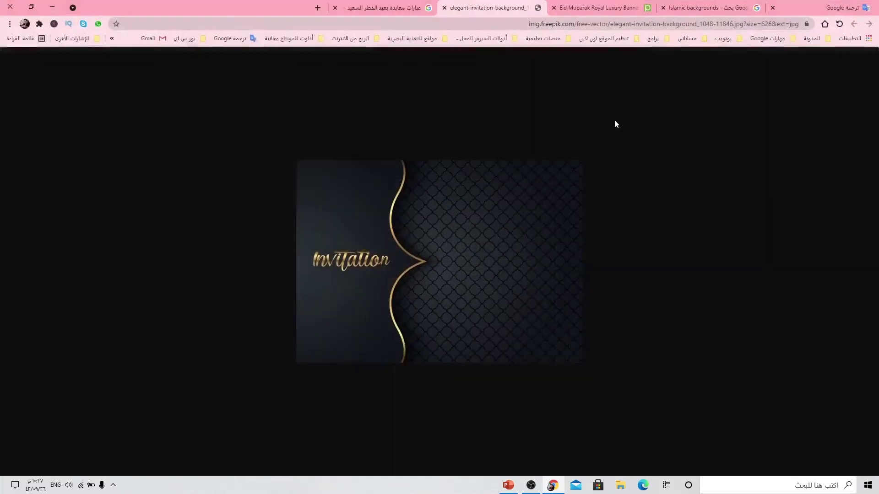
{"action": "left_click", "coordinate": [390, 7]}
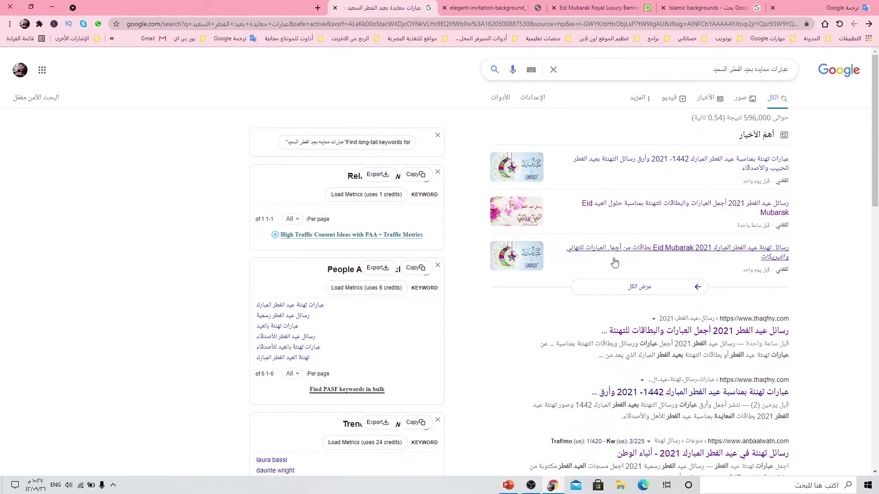
{"action": "scroll", "coordinate": [651, 339], "scroll_direction": "down", "scroll_amount": 3}
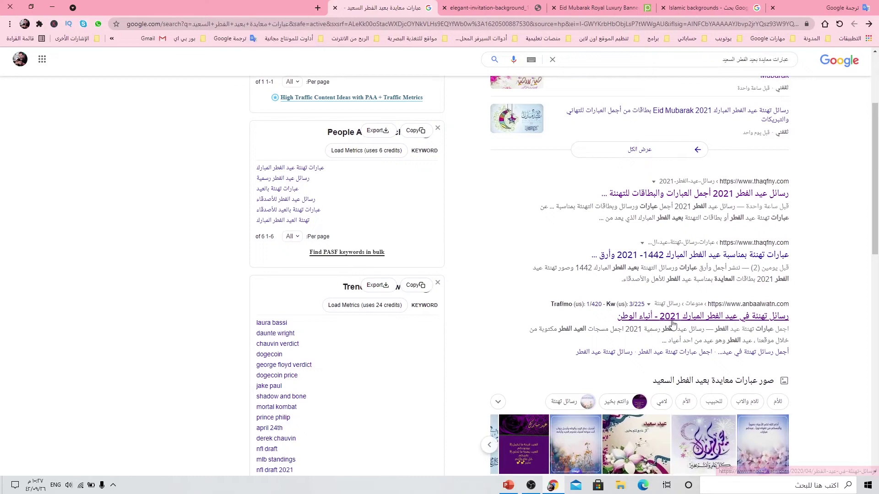
{"action": "right_click", "coordinate": [657, 322]}
{"action": "left_click", "coordinate": [595, 328]}
{"action": "left_click", "coordinate": [301, 3]}
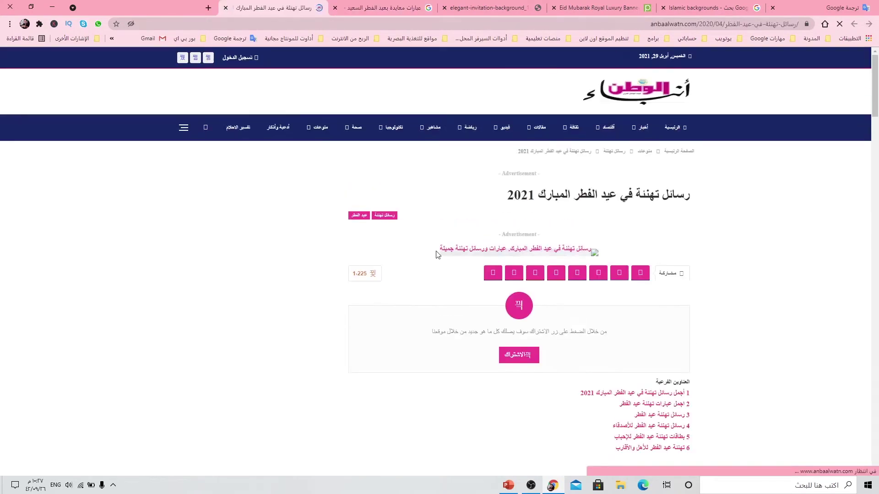
Copy the greeting line beginning أهديك عطر الورد from the article.
{"action": "scroll", "coordinate": [516, 325], "scroll_direction": "down", "scroll_amount": 5}
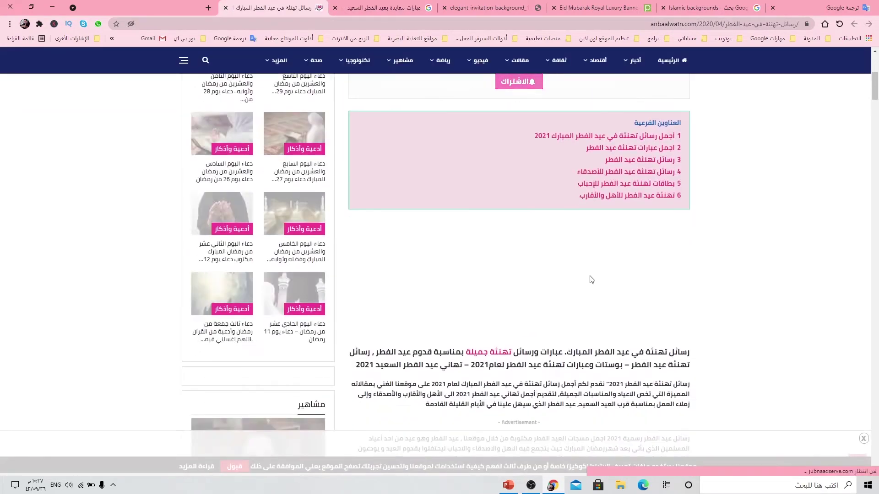
{"action": "scroll", "coordinate": [516, 325], "scroll_direction": "down", "scroll_amount": 3}
{"action": "scroll", "coordinate": [572, 293], "scroll_direction": "down", "scroll_amount": 3}
{"action": "scroll", "coordinate": [594, 270], "scroll_direction": "down", "scroll_amount": 3}
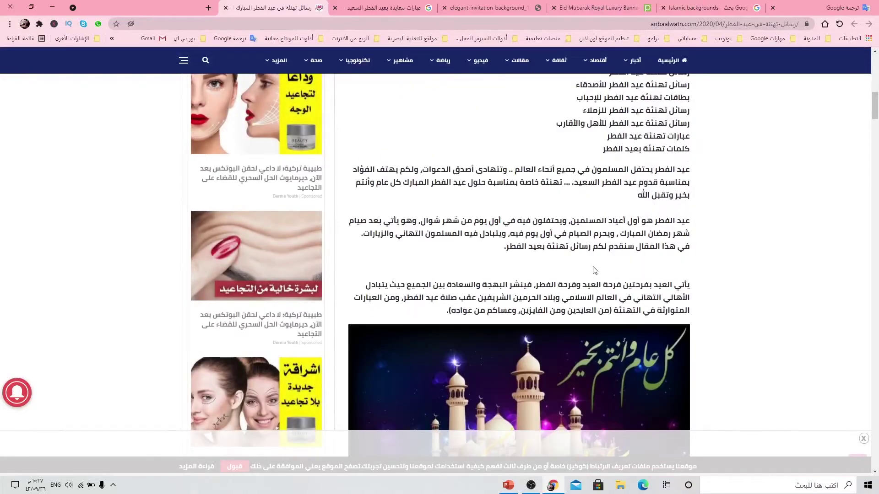
{"action": "scroll", "coordinate": [595, 252], "scroll_direction": "up", "scroll_amount": 3}
{"action": "scroll", "coordinate": [597, 236], "scroll_direction": "up", "scroll_amount": 1}
{"action": "scroll", "coordinate": [596, 235], "scroll_direction": "up", "scroll_amount": 5}
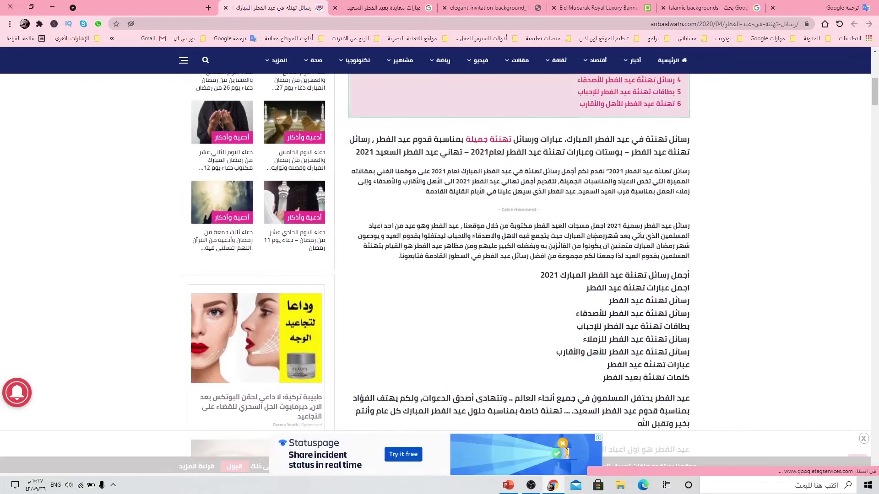
{"action": "scroll", "coordinate": [591, 235], "scroll_direction": "down", "scroll_amount": 15}
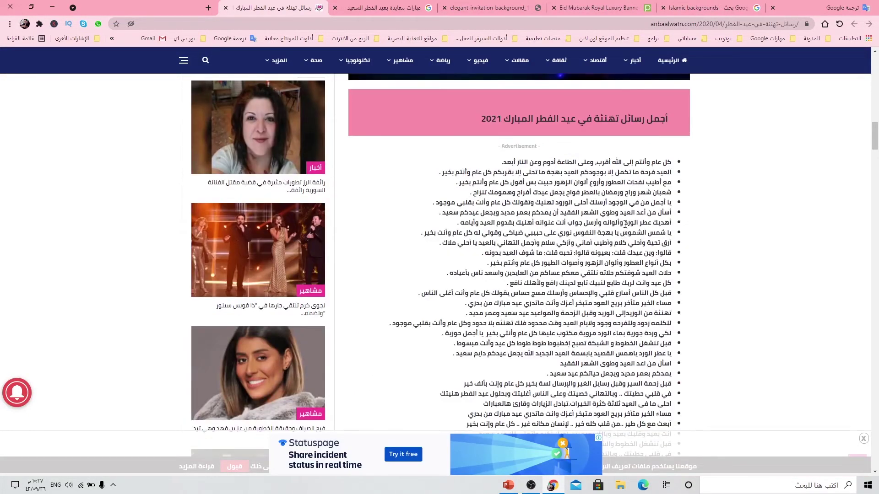
{"action": "triple_click", "coordinate": [625, 224]}
{"action": "right_click", "coordinate": [625, 223]}
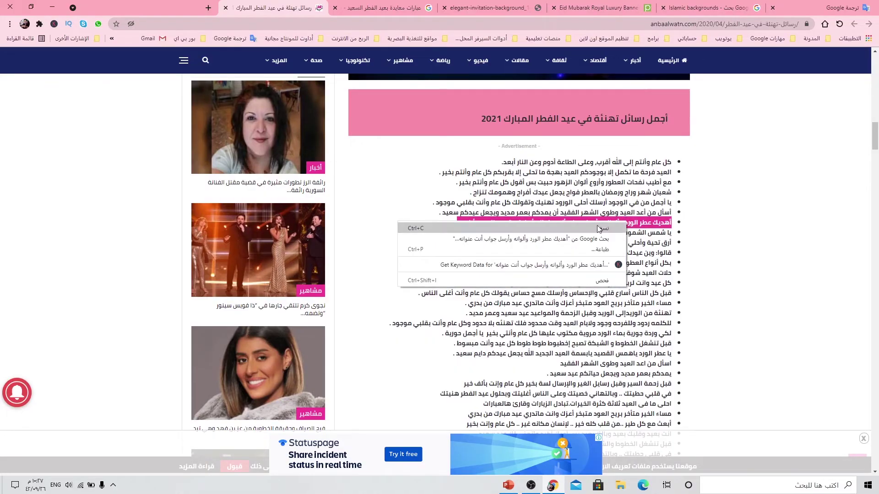
{"action": "left_click", "coordinate": [606, 228]}
Draw a text box in the card's left panel and paste the copied greeting into it.
{"action": "left_click", "coordinate": [507, 486]}
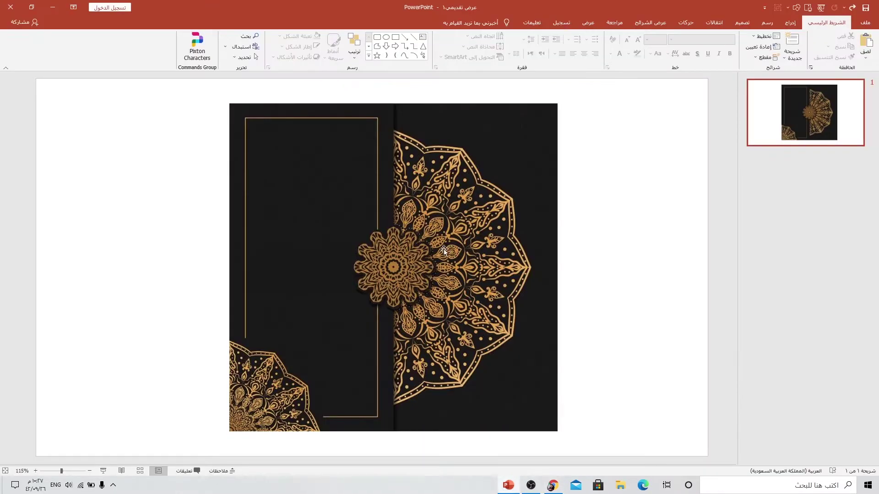
{"action": "left_click", "coordinate": [787, 23]}
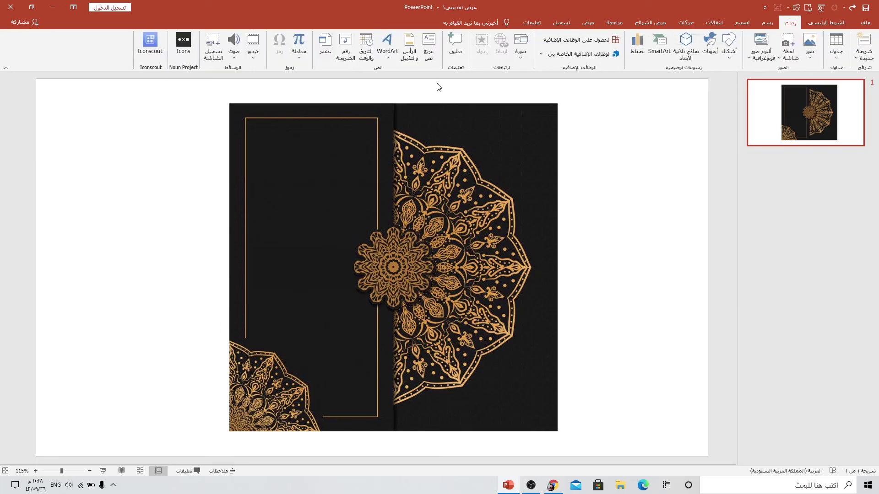
{"action": "left_click", "coordinate": [428, 46]}
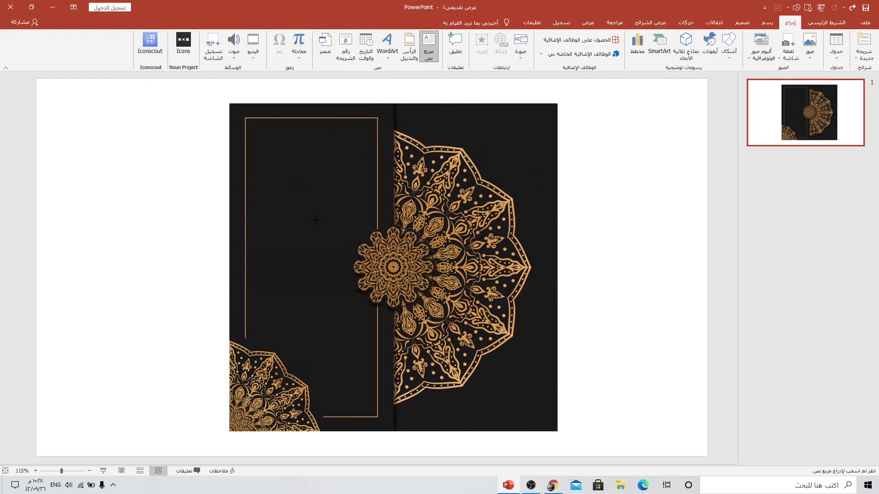
{"action": "left_click_drag", "start_coordinate": [259, 135], "coordinate": [371, 300]}
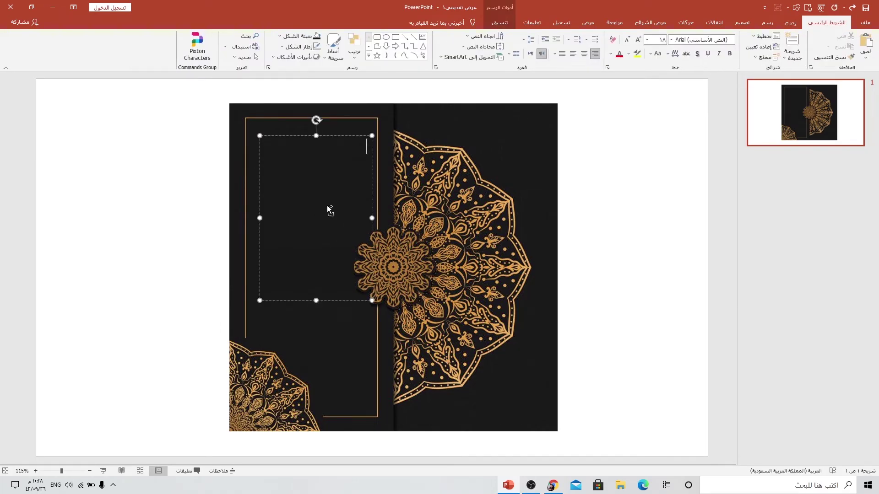
{"action": "key", "text": "ctrl+v"}
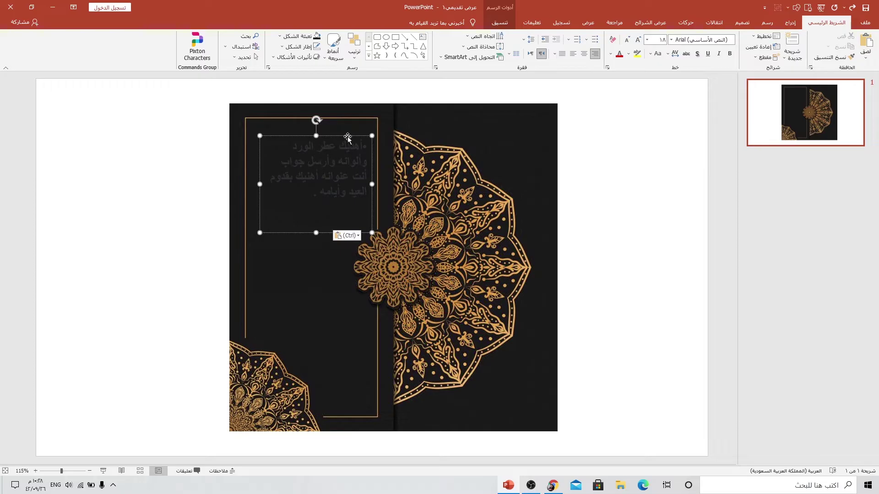
Make the greeting text white and remove its bullet.
{"action": "left_click", "coordinate": [347, 136]}
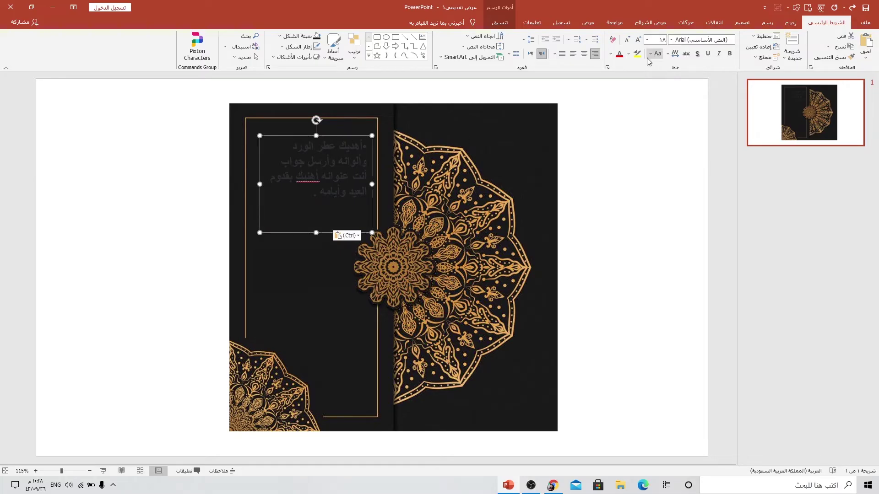
{"action": "left_click", "coordinate": [610, 54]}
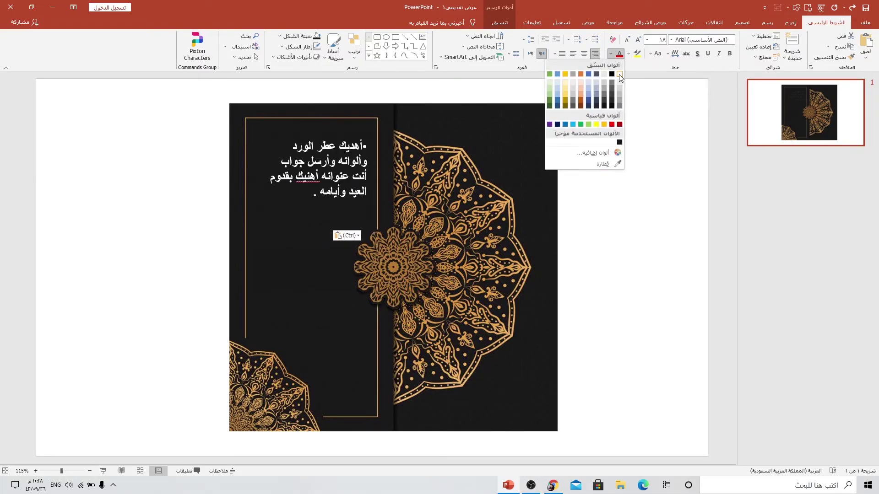
{"action": "left_click", "coordinate": [620, 75]}
{"action": "left_click", "coordinate": [307, 198]}
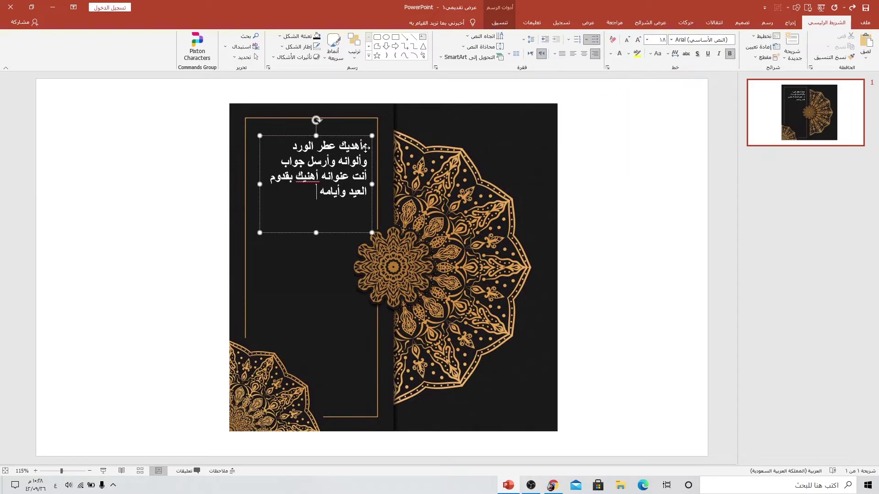
{"action": "key", "text": "BackSpace"}
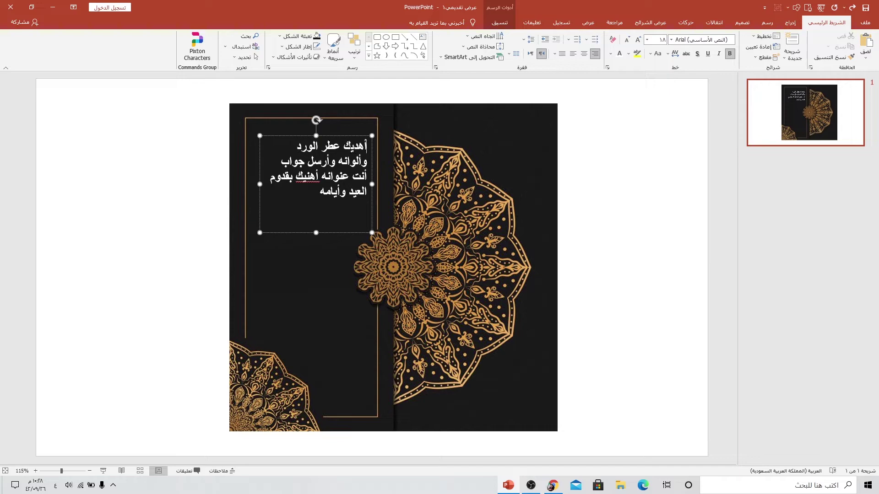
{"action": "left_click", "coordinate": [338, 136]}
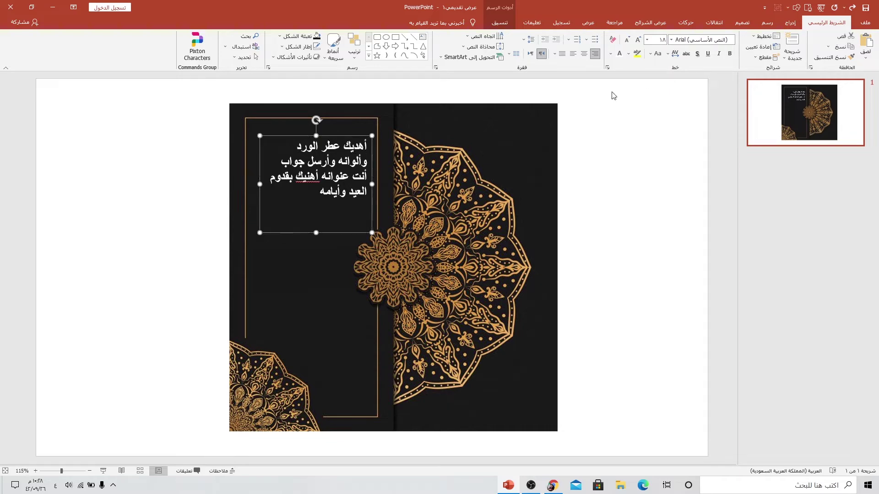
Set the greeting in Adobe Arabic, centred, at font size 28.
{"action": "left_click", "coordinate": [671, 40]}
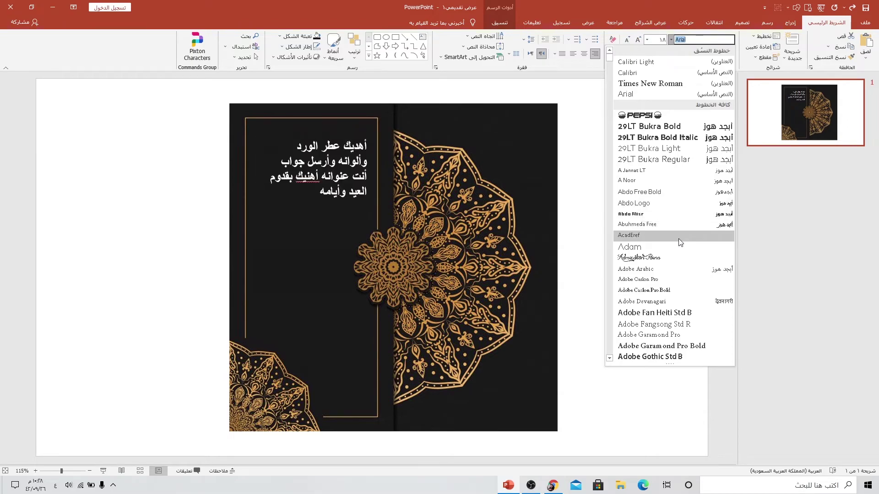
{"action": "left_click", "coordinate": [688, 269]}
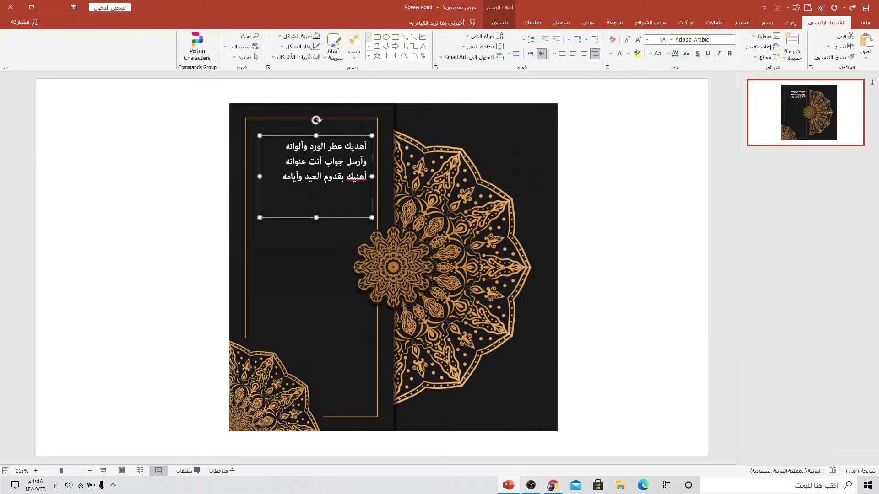
{"action": "left_click", "coordinate": [584, 53]}
{"action": "left_click", "coordinate": [637, 39]}
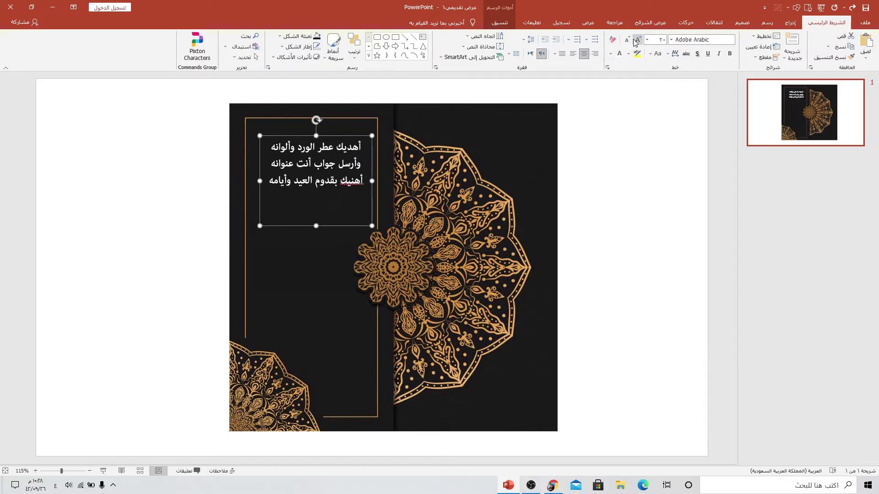
{"action": "left_click", "coordinate": [637, 40]}
{"action": "left_click", "coordinate": [636, 40]}
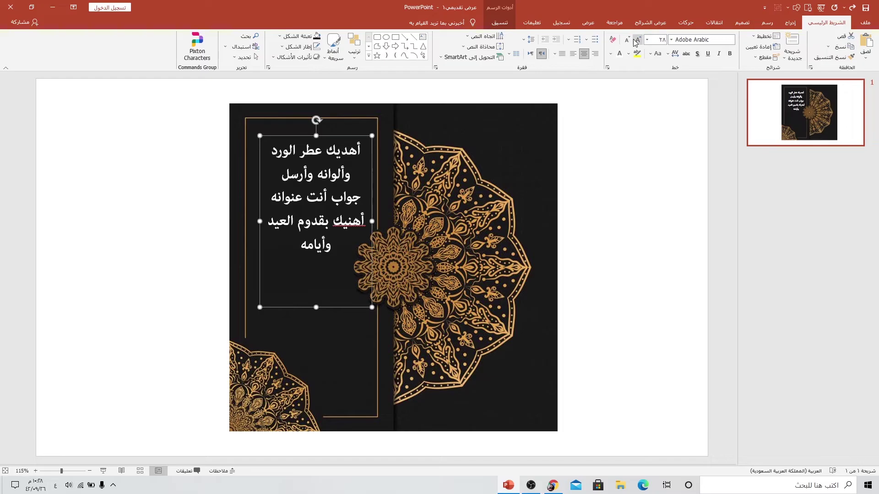
Move the greeting box up slightly and shorten it to fit the left panel's frame.
{"action": "left_click_drag", "start_coordinate": [337, 136], "coordinate": [333, 129]}
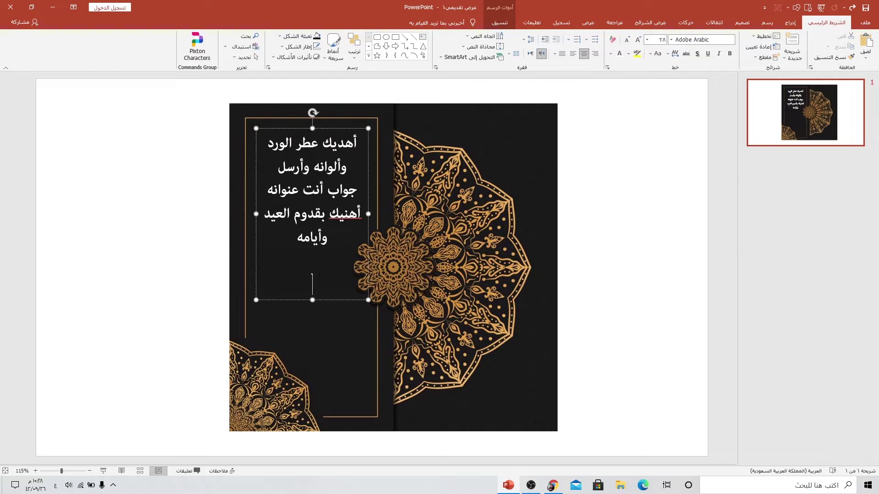
{"action": "left_click_drag", "start_coordinate": [312, 300], "coordinate": [310, 277]}
{"action": "left_click", "coordinate": [294, 267]}
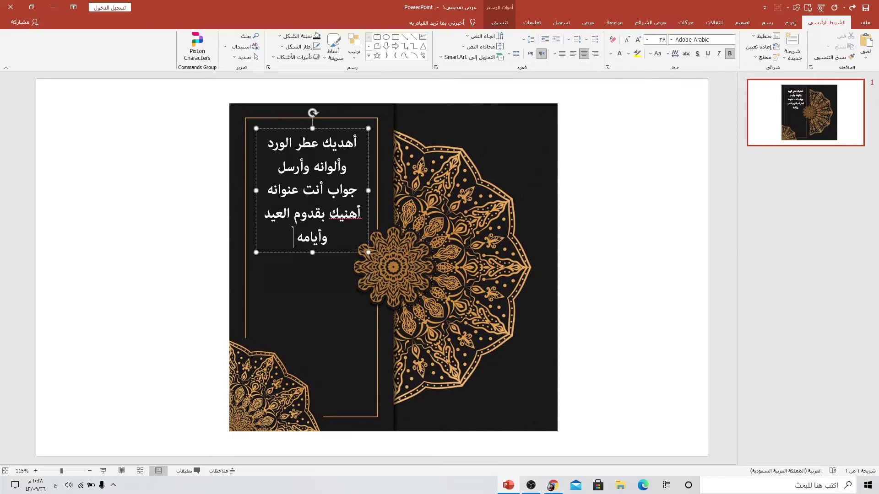
{"action": "left_click", "coordinate": [336, 253]}
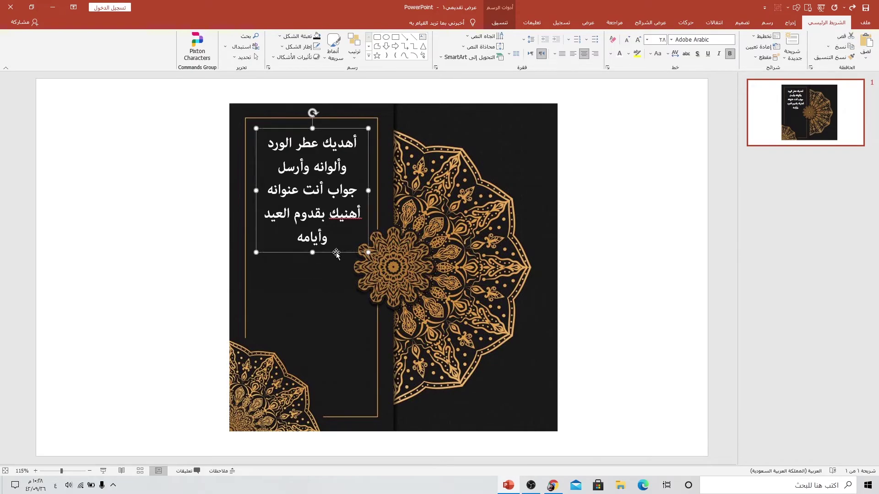
Switch the verse text to a gradient fill in the Format Shape pane.
{"action": "right_click", "coordinate": [335, 253]}
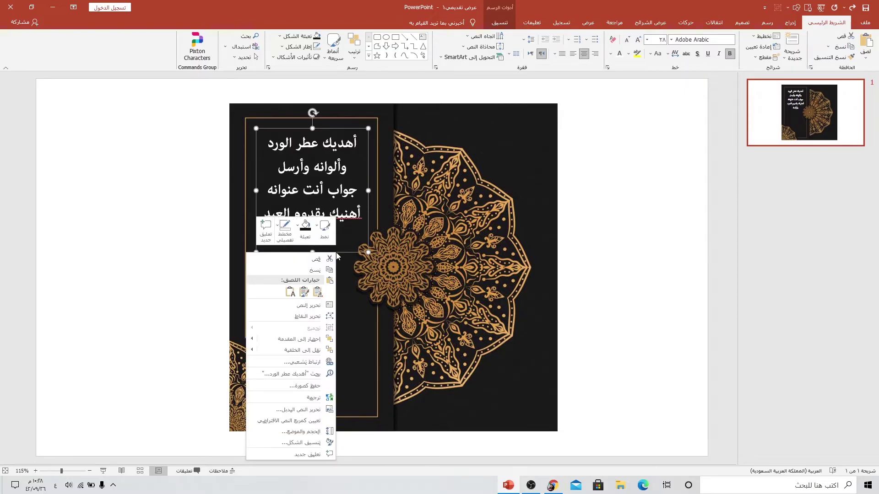
{"action": "left_click", "coordinate": [282, 443]}
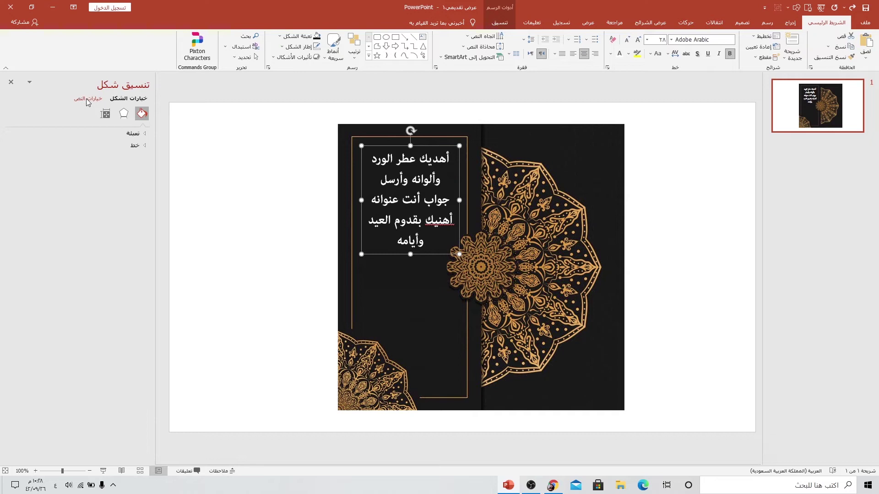
{"action": "left_click", "coordinate": [89, 99]}
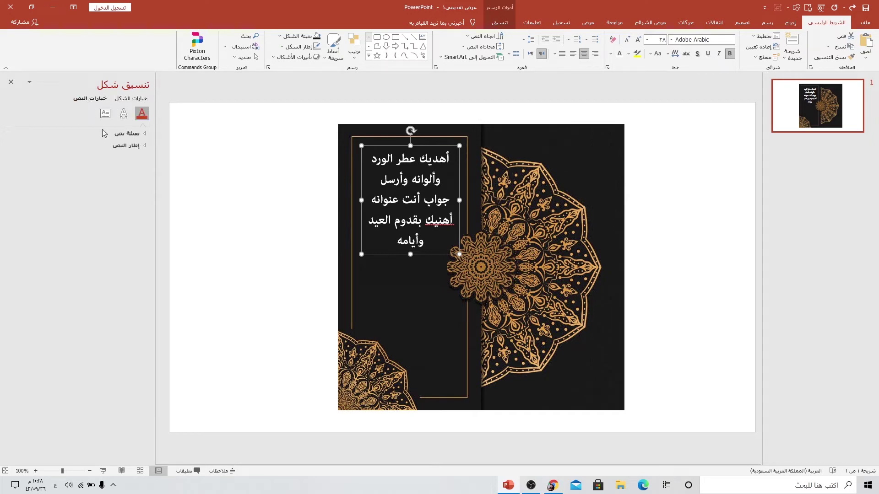
{"action": "left_click", "coordinate": [144, 133]}
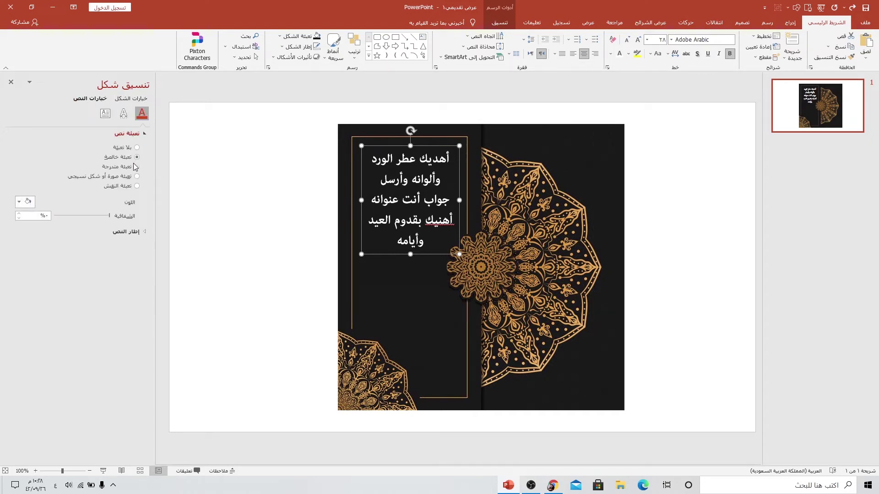
{"action": "left_click", "coordinate": [120, 170]}
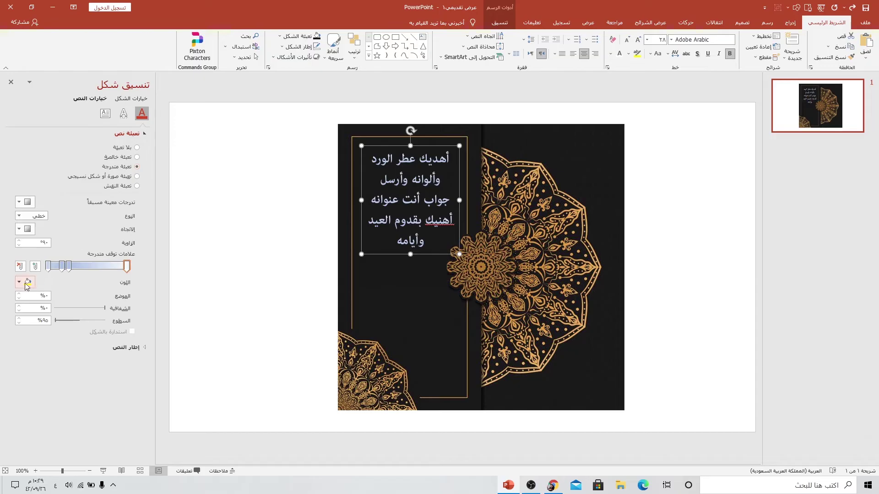
Colour the gradient stops gold, with a light gold middle stop.
{"action": "left_click", "coordinate": [20, 266]}
{"action": "mouse_move", "coordinate": [69, 265]}
{"action": "left_mouse_down"}
{"action": "mouse_move", "coordinate": [152, 261]}
{"action": "mouse_move", "coordinate": [137, 264]}
{"action": "left_mouse_up"}
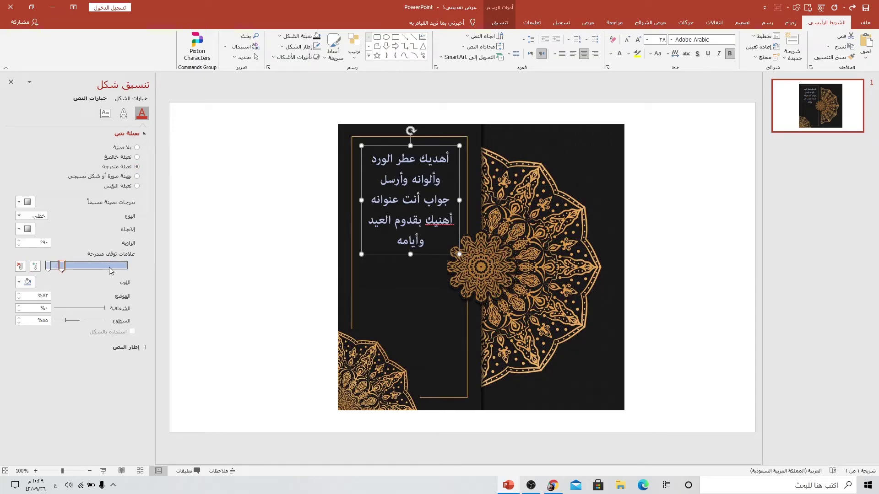
{"action": "left_click", "coordinate": [34, 284]}
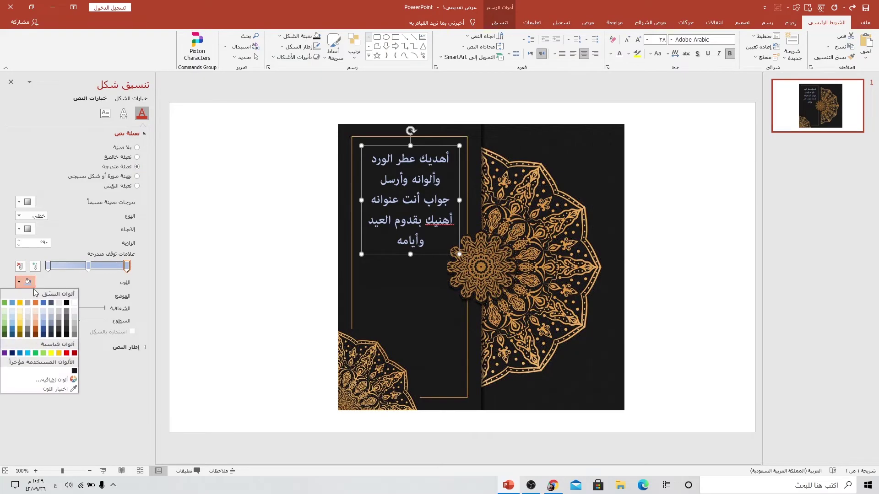
{"action": "left_click", "coordinate": [20, 303]}
{"action": "left_click", "coordinate": [88, 266]}
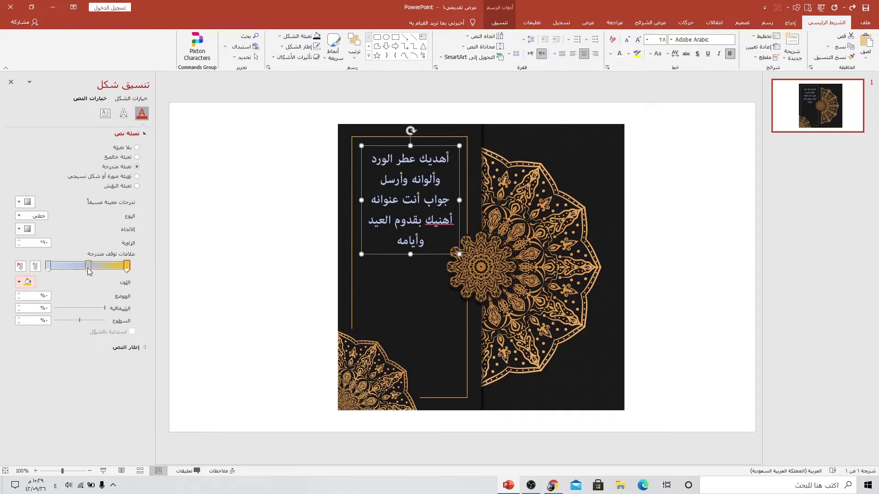
{"action": "left_click", "coordinate": [26, 284]}
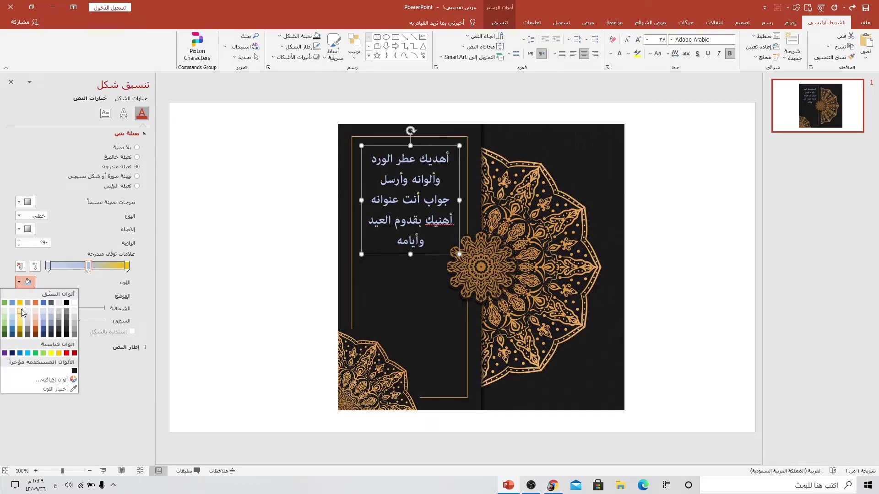
{"action": "left_click", "coordinate": [20, 314]}
{"action": "left_click", "coordinate": [48, 265]}
{"action": "left_click", "coordinate": [30, 281]}
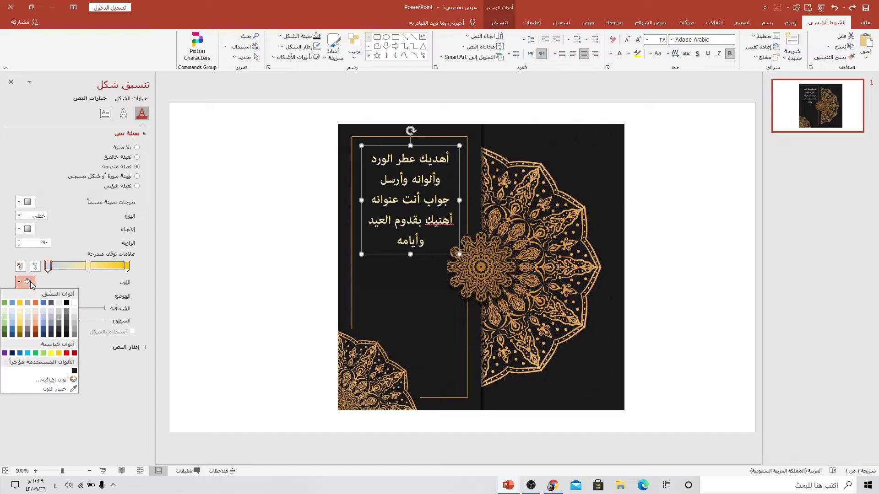
{"action": "left_click", "coordinate": [19, 303]}
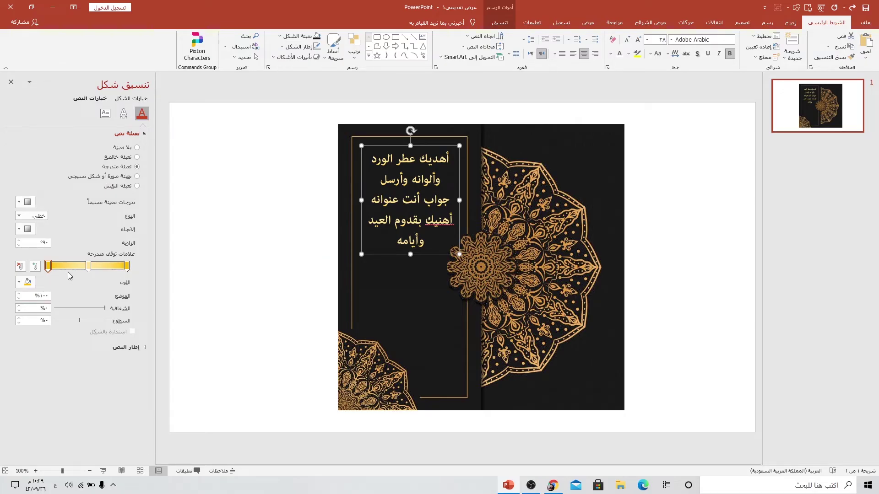
Sample the mandala's gold for the right stop and apply it to the left stop too.
{"action": "left_click", "coordinate": [127, 266]}
{"action": "left_click", "coordinate": [34, 284]}
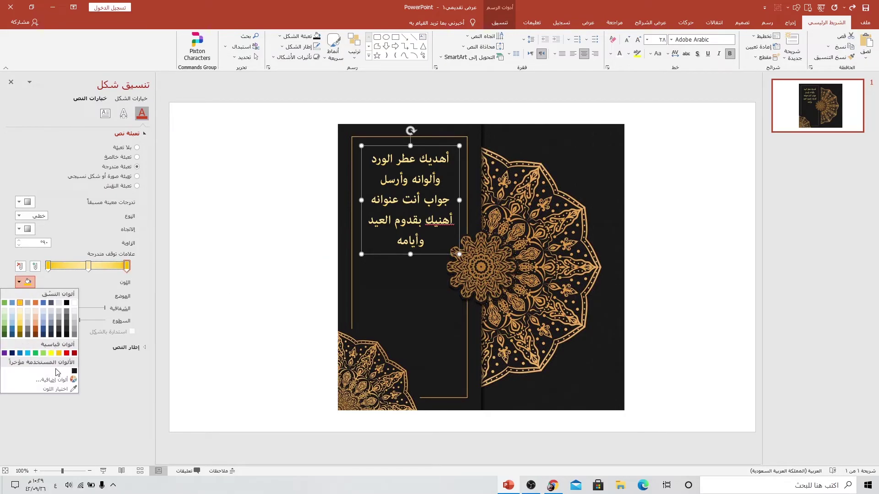
{"action": "left_click", "coordinate": [55, 389]}
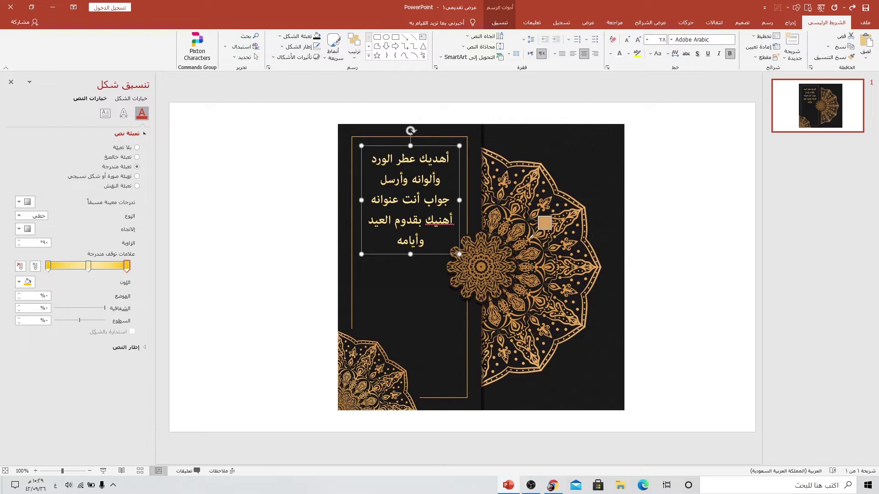
{"action": "left_click", "coordinate": [532, 235]}
{"action": "left_click", "coordinate": [47, 270]}
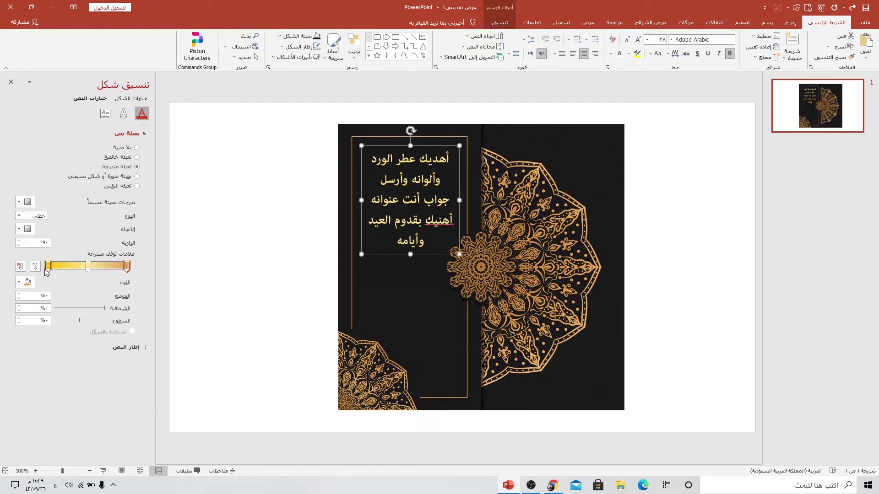
{"action": "left_click", "coordinate": [20, 282]}
{"action": "left_click", "coordinate": [75, 371]}
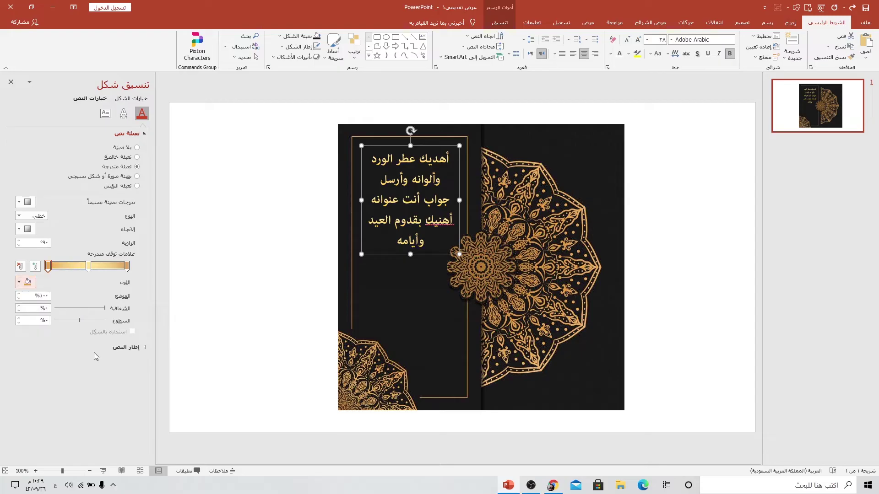
{"action": "left_click", "coordinate": [273, 264]}
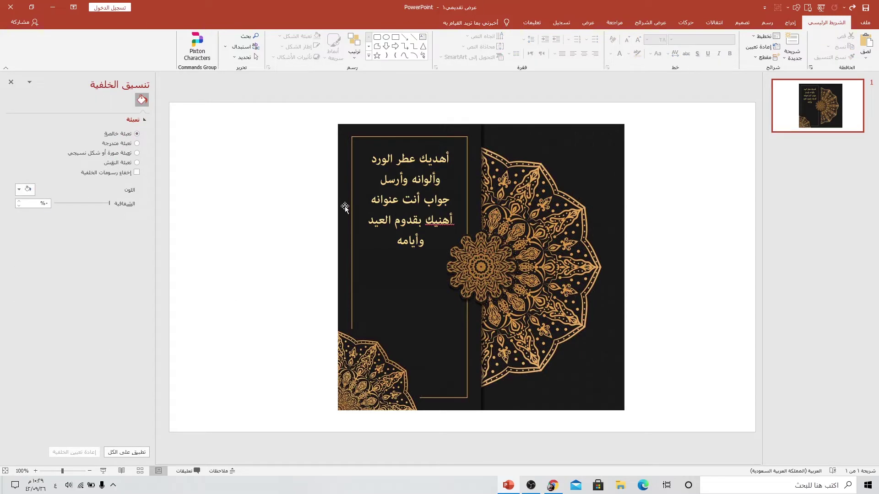
Draw a rounded pill-shaped rectangle below the verse and set it to no fill.
{"action": "left_click", "coordinate": [790, 22]}
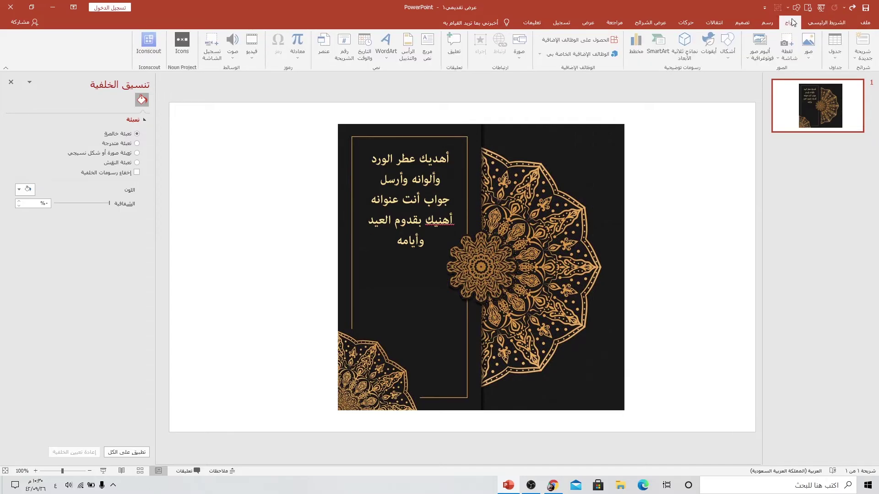
{"action": "left_click", "coordinate": [729, 58]}
{"action": "left_click", "coordinate": [678, 78]}
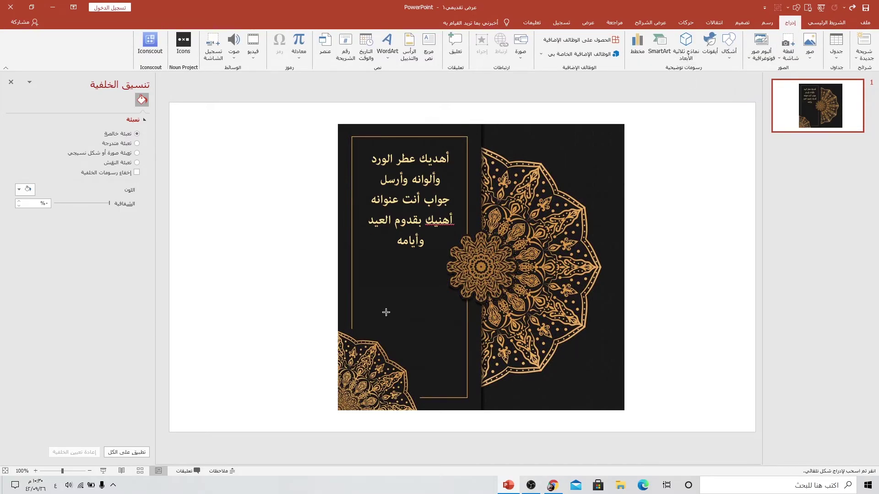
{"action": "mouse_move", "coordinate": [367, 290]}
{"action": "left_mouse_down"}
{"action": "mouse_move", "coordinate": [456, 317]}
{"action": "mouse_move", "coordinate": [410, 318]}
{"action": "left_mouse_up"}
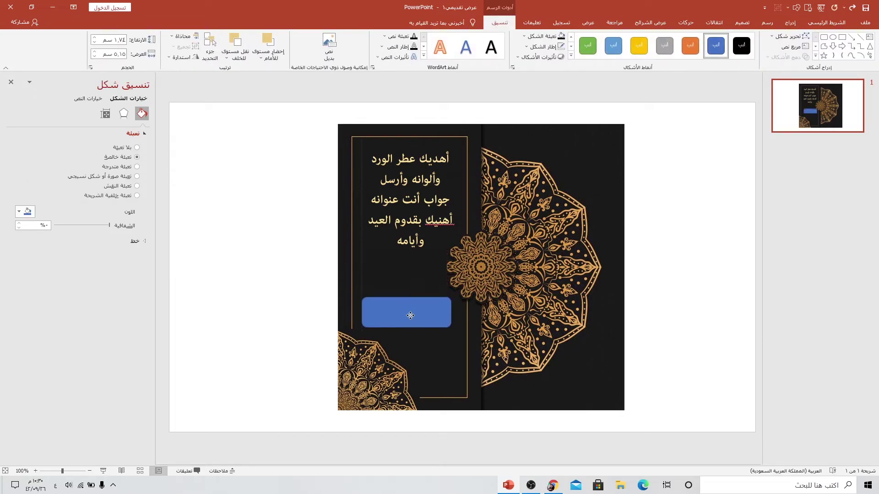
{"action": "left_click_drag", "start_coordinate": [367, 297], "coordinate": [407, 314]}
{"action": "left_click", "coordinate": [379, 298]}
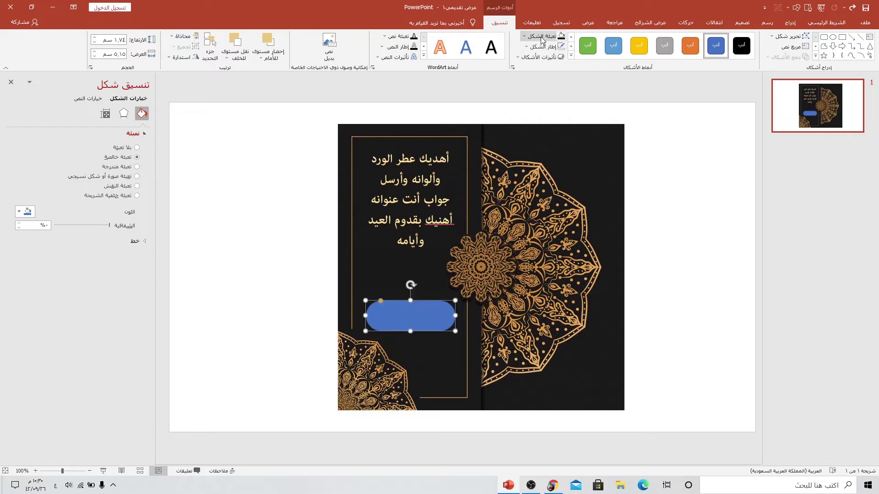
{"action": "left_click", "coordinate": [542, 36]}
{"action": "left_click", "coordinate": [542, 133]}
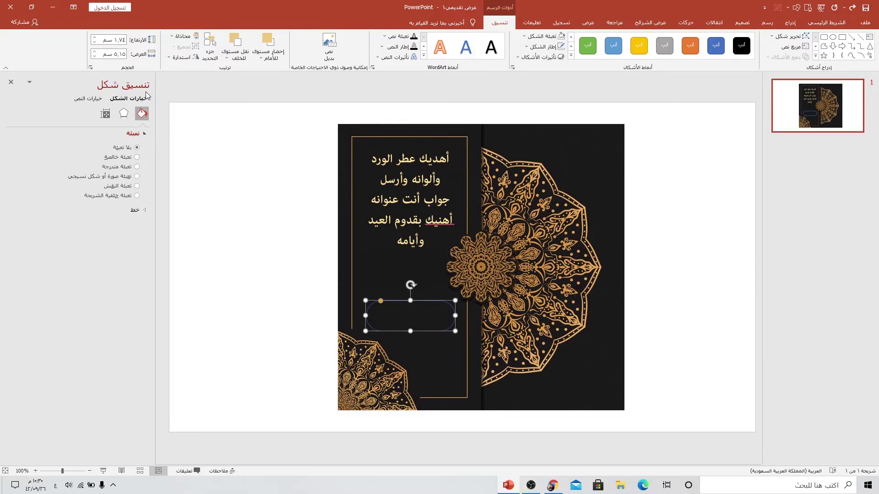
{"action": "left_click", "coordinate": [145, 211]}
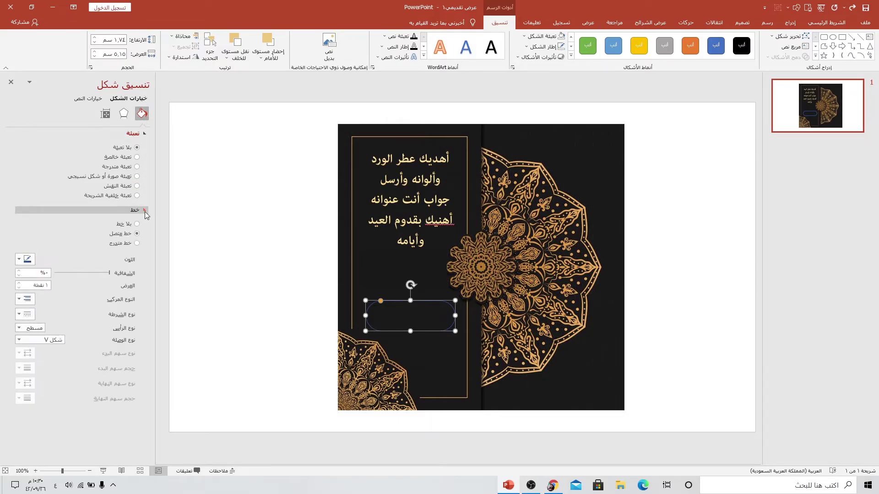
Give the pill's outline a gradient line with gold end stops and a lighter gold middle stop.
{"action": "left_click", "coordinate": [125, 245]}
{"action": "left_click", "coordinate": [19, 323]}
{"action": "left_click", "coordinate": [20, 324]}
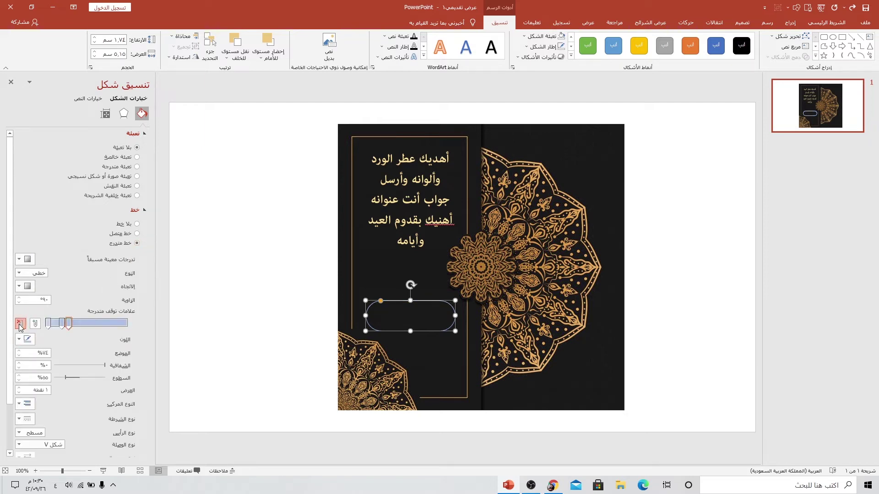
{"action": "left_click_drag", "start_coordinate": [62, 323], "coordinate": [129, 325]}
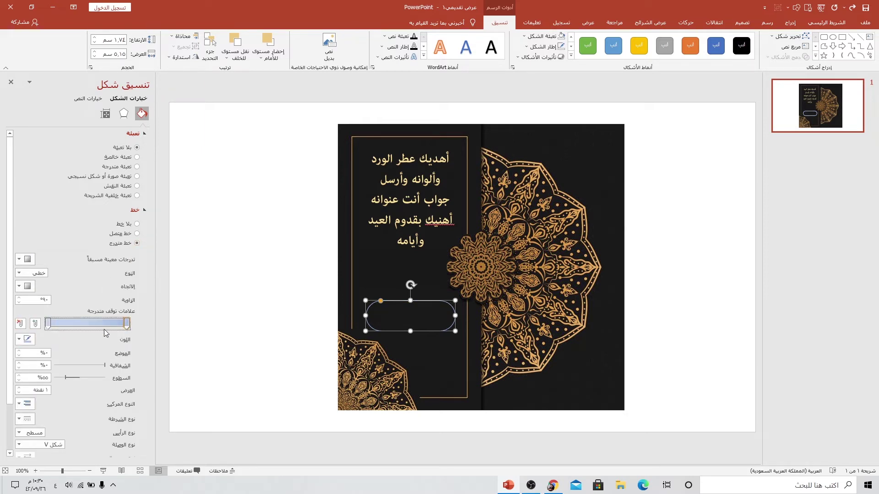
{"action": "left_click", "coordinate": [24, 339]}
{"action": "left_click", "coordinate": [74, 429]}
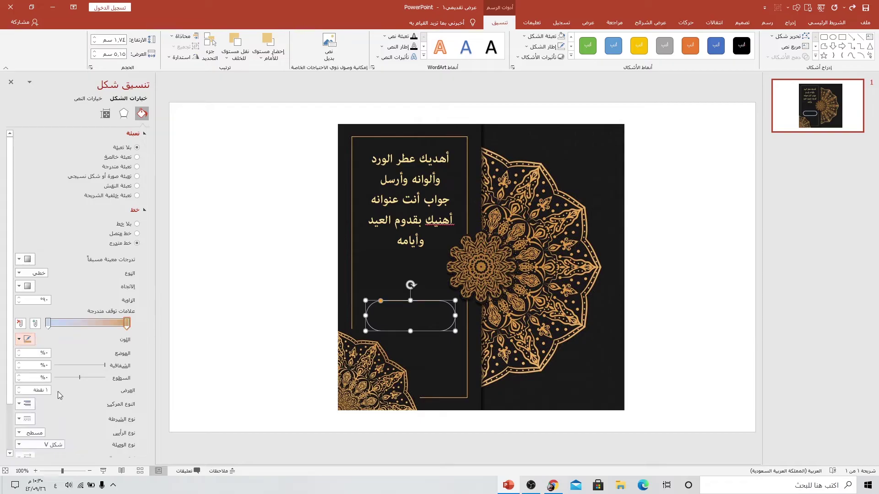
{"action": "left_click", "coordinate": [25, 339]}
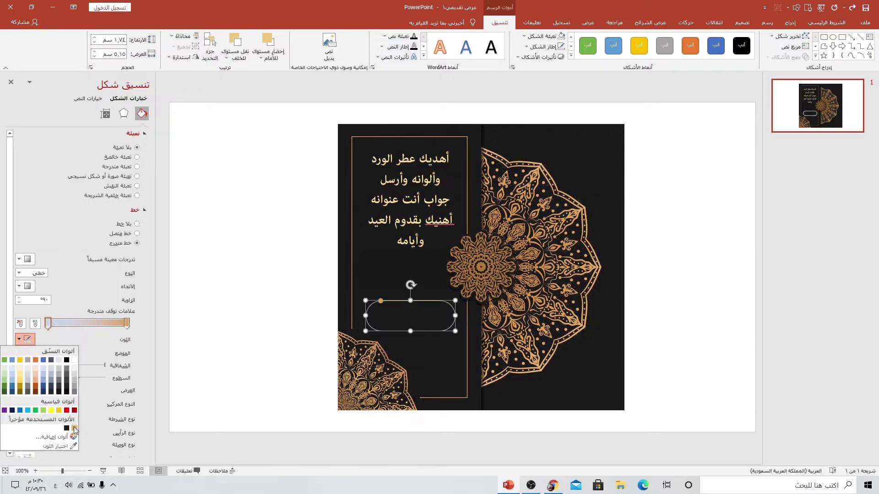
{"action": "left_click", "coordinate": [76, 430]}
{"action": "left_click", "coordinate": [83, 324]}
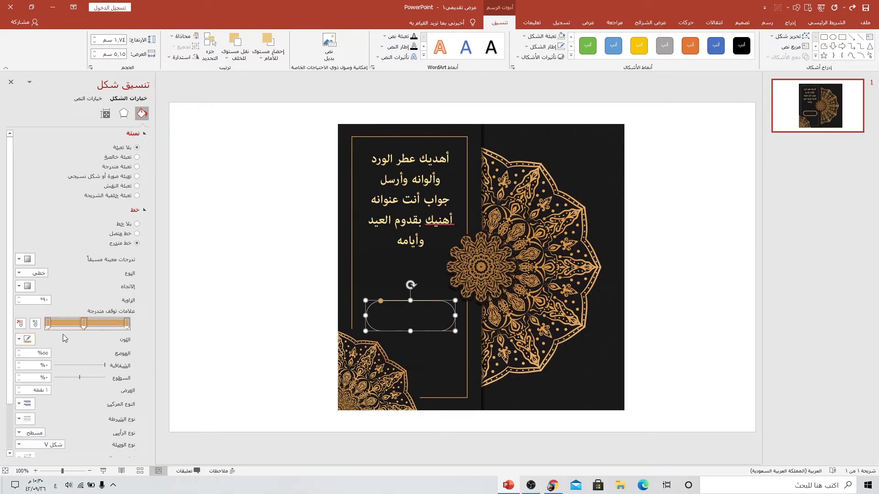
{"action": "left_click", "coordinate": [25, 339]}
{"action": "left_click", "coordinate": [75, 428]}
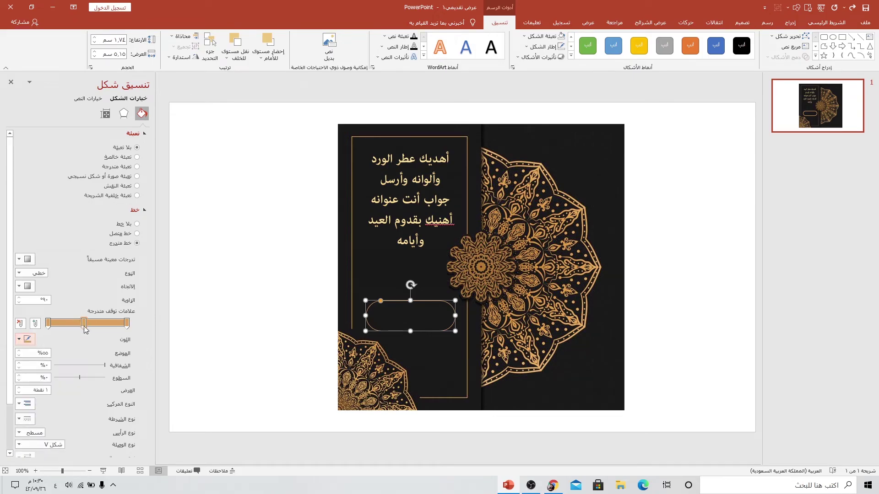
{"action": "left_click", "coordinate": [26, 339]}
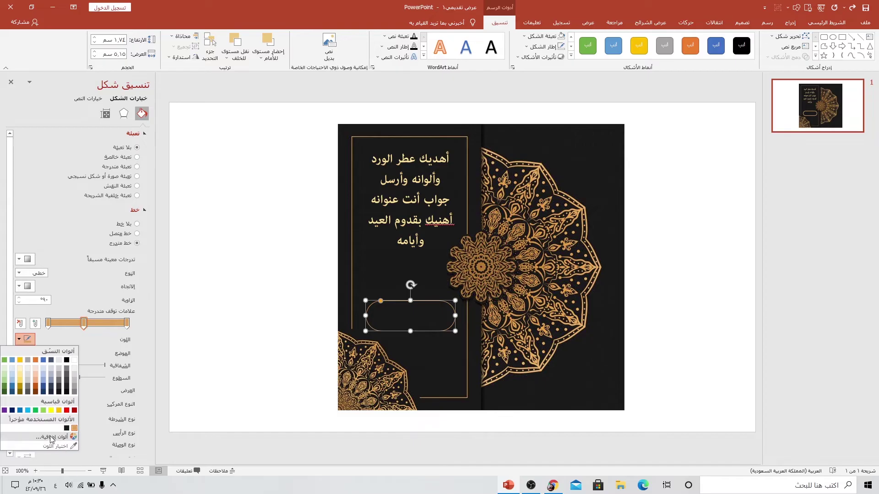
{"action": "left_click", "coordinate": [57, 437]}
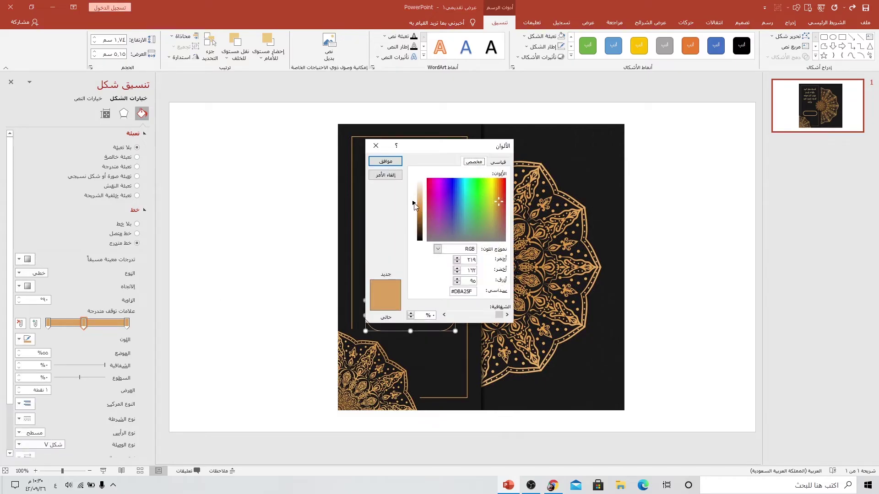
{"action": "left_click_drag", "start_coordinate": [414, 205], "coordinate": [413, 193]}
{"action": "left_click", "coordinate": [385, 161]}
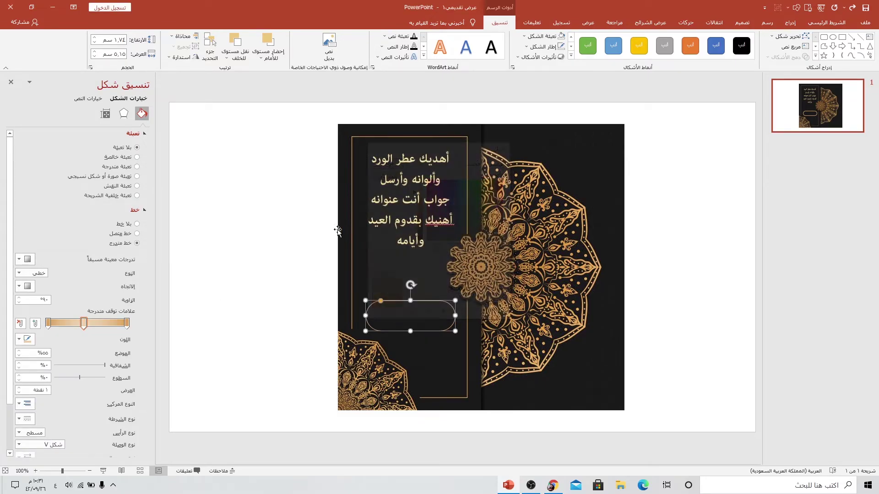
Angle the outline gradient diagonally at 135° and thicken the outline.
{"action": "left_click", "coordinate": [22, 286]}
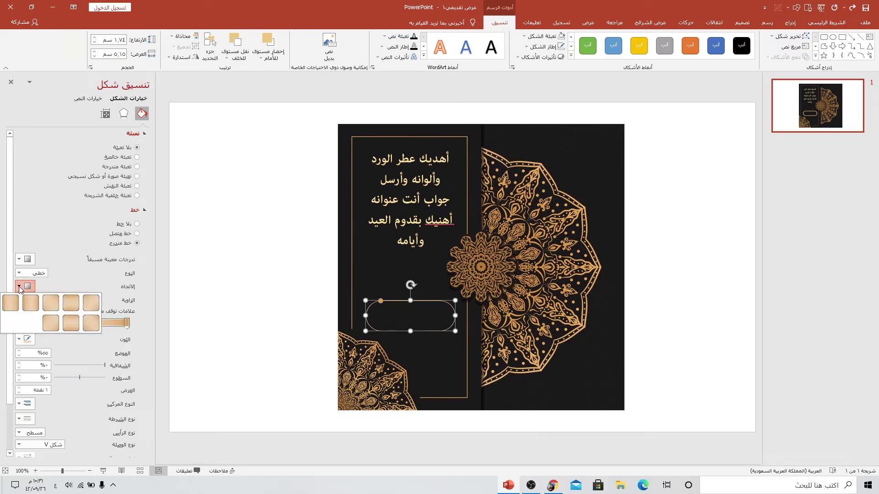
{"action": "left_click", "coordinate": [49, 302]}
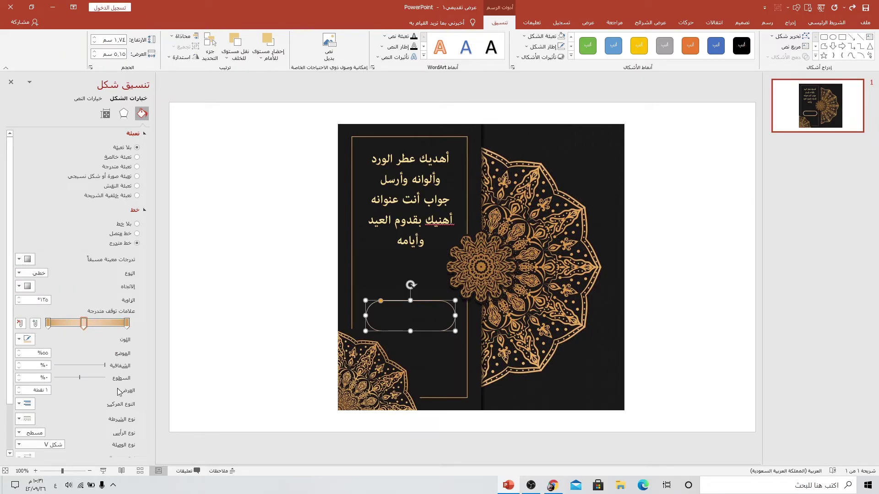
{"action": "left_click", "coordinate": [19, 389]}
{"action": "left_click", "coordinate": [19, 389]}
{"action": "left_click", "coordinate": [20, 389]}
{"action": "left_click", "coordinate": [244, 336]}
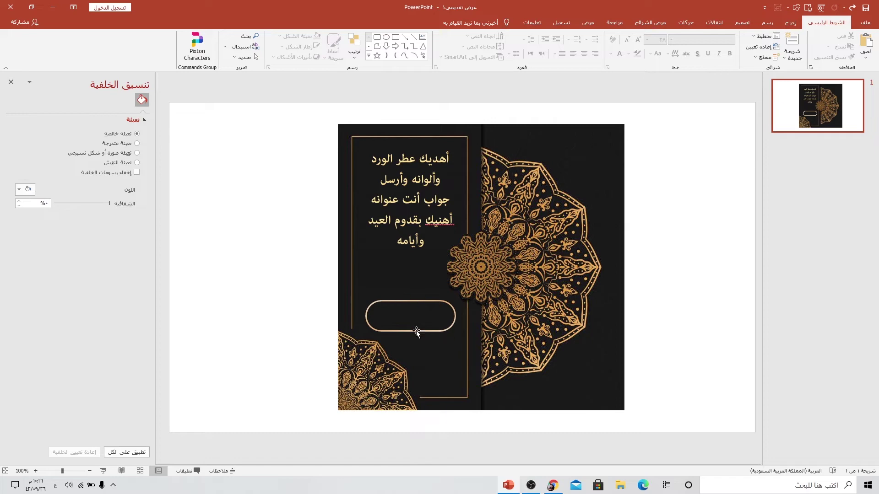
Add a centred text box with the person's name inside the rounded frame.
{"action": "left_click", "coordinate": [790, 22]}
{"action": "left_click", "coordinate": [428, 46]}
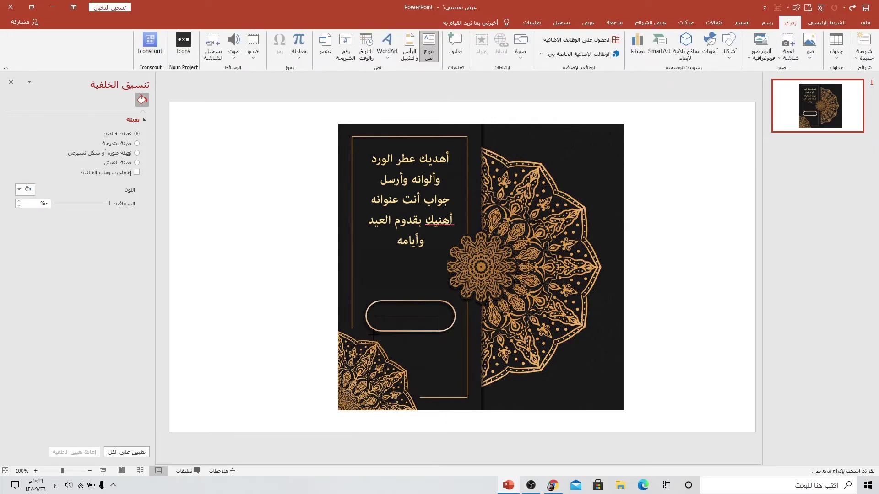
{"action": "left_click_drag", "start_coordinate": [373, 335], "coordinate": [373, 334]}
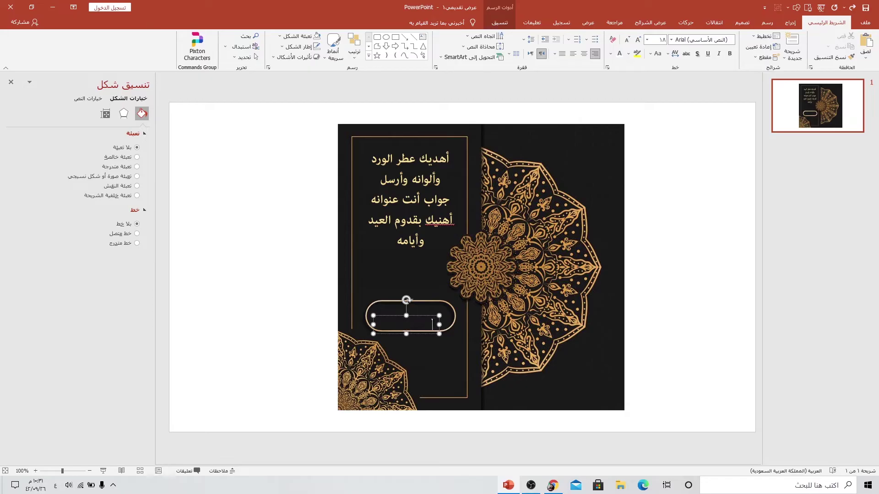
{"action": "type", "text": "حمد صالح"}
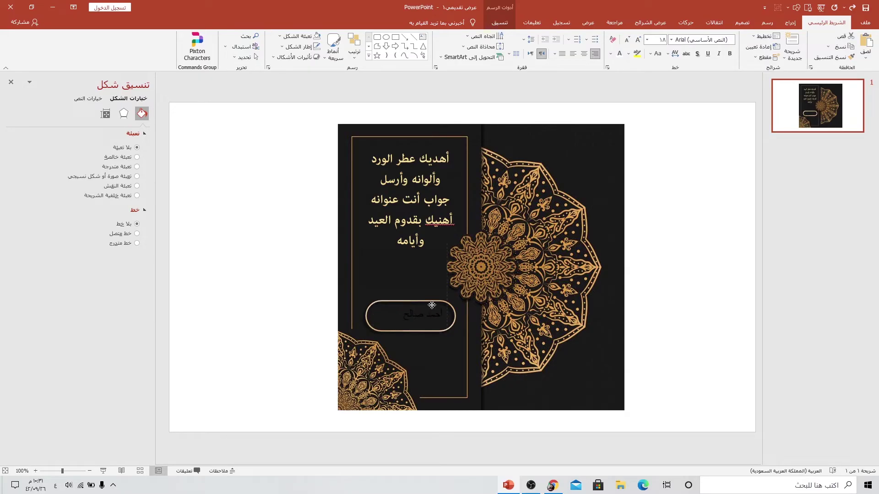
{"action": "left_click_drag", "start_coordinate": [424, 316], "coordinate": [428, 306]}
{"action": "left_click", "coordinate": [585, 52]}
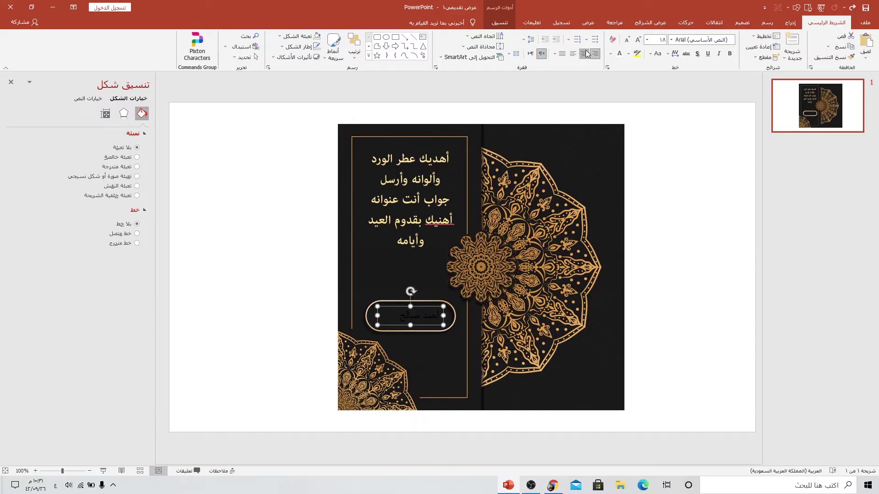
Copy the verse's gold gradient formatting onto the name with Format Painter.
{"action": "left_click", "coordinate": [423, 200]}
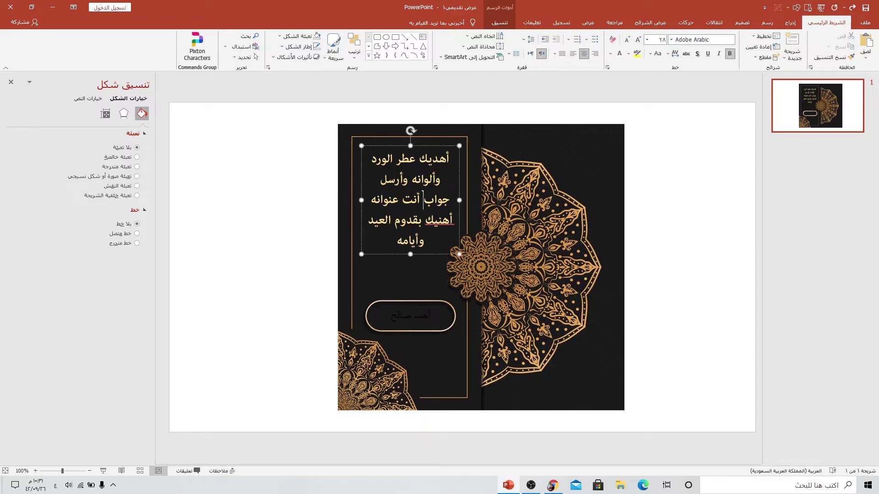
{"action": "left_click", "coordinate": [832, 57]}
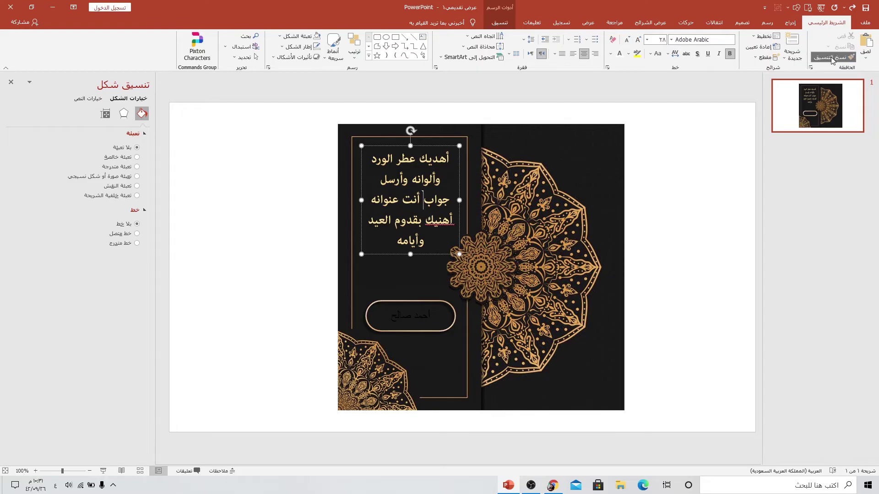
{"action": "mouse_move", "coordinate": [385, 316]}
{"action": "left_mouse_down"}
{"action": "mouse_move", "coordinate": [427, 318]}
{"action": "mouse_move", "coordinate": [414, 325]}
{"action": "mouse_move", "coordinate": [442, 307]}
{"action": "left_mouse_up"}
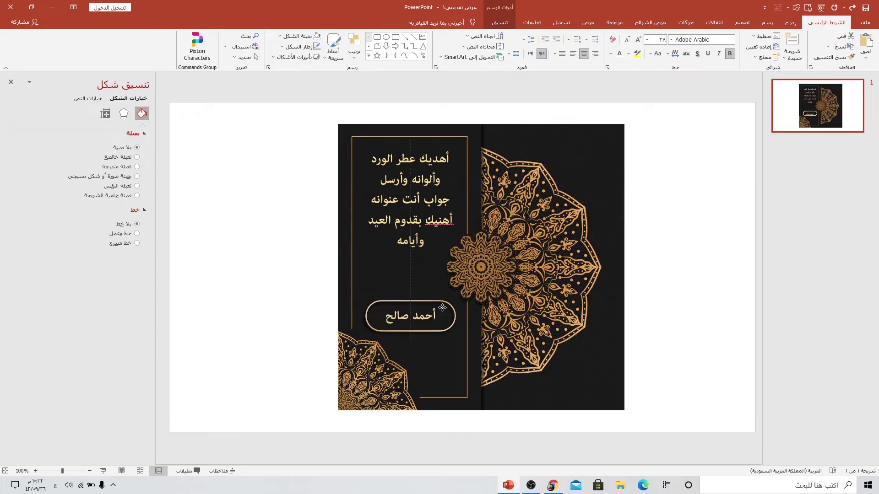
Set the name in Abdo Free Bold, nudge the name and verse into place, then return to Chrome.
{"action": "left_click", "coordinate": [671, 40]}
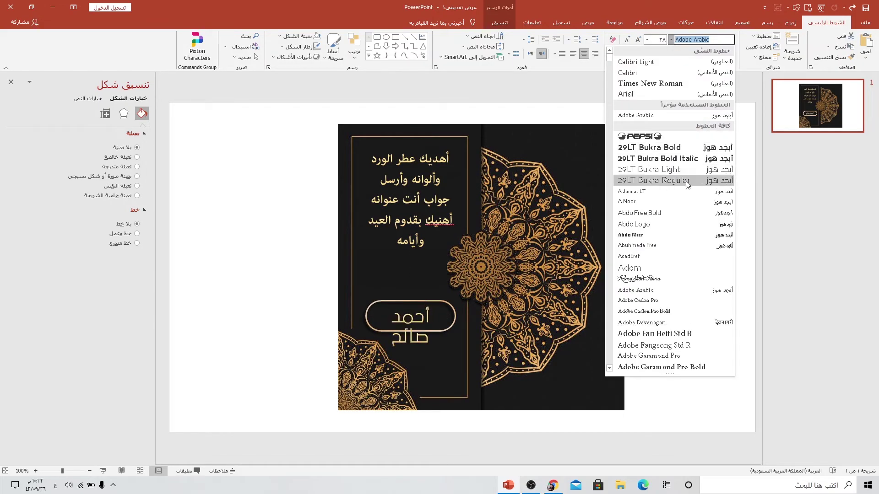
{"action": "left_click", "coordinate": [686, 212]}
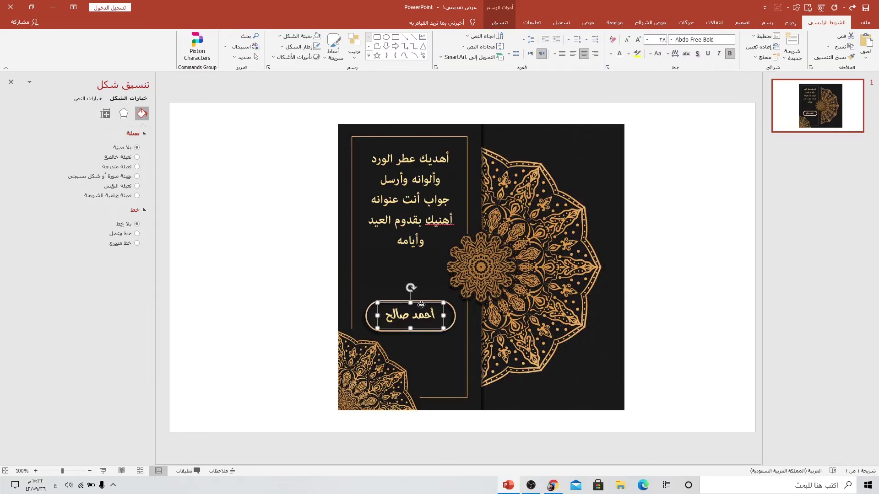
{"action": "left_click_drag", "start_coordinate": [421, 306], "coordinate": [419, 305]}
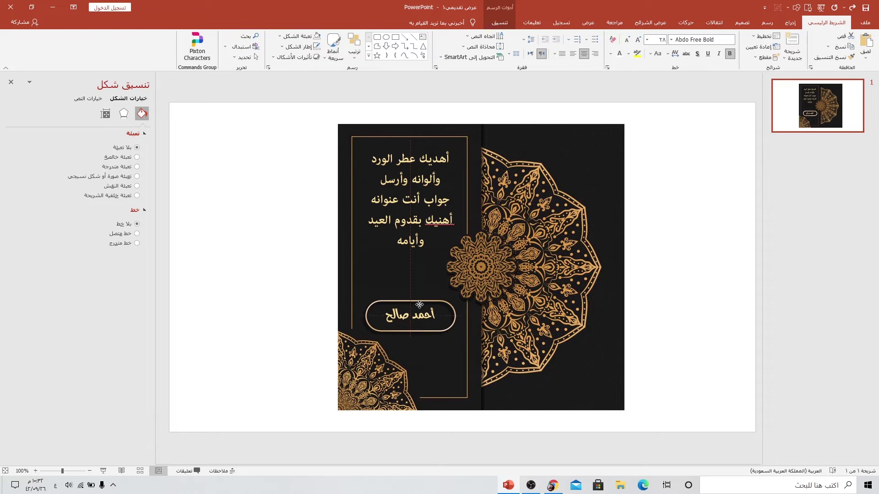
{"action": "left_click", "coordinate": [398, 200]}
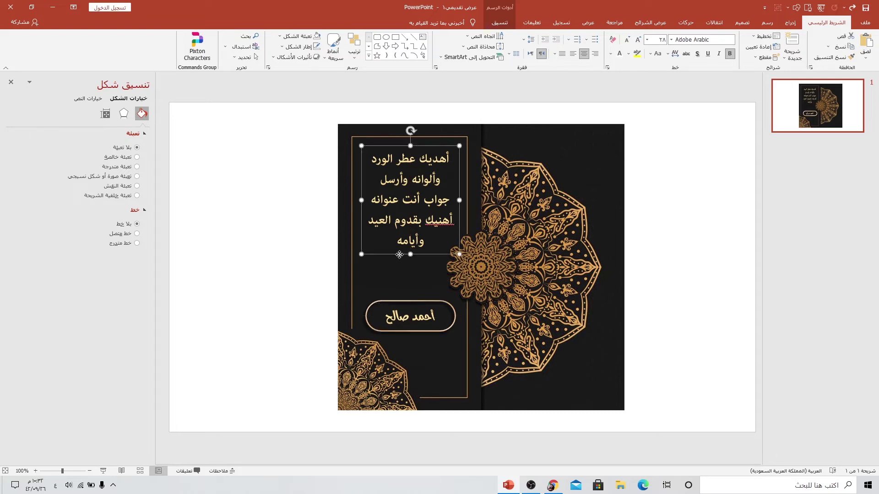
{"action": "left_click_drag", "start_coordinate": [400, 260], "coordinate": [398, 262]}
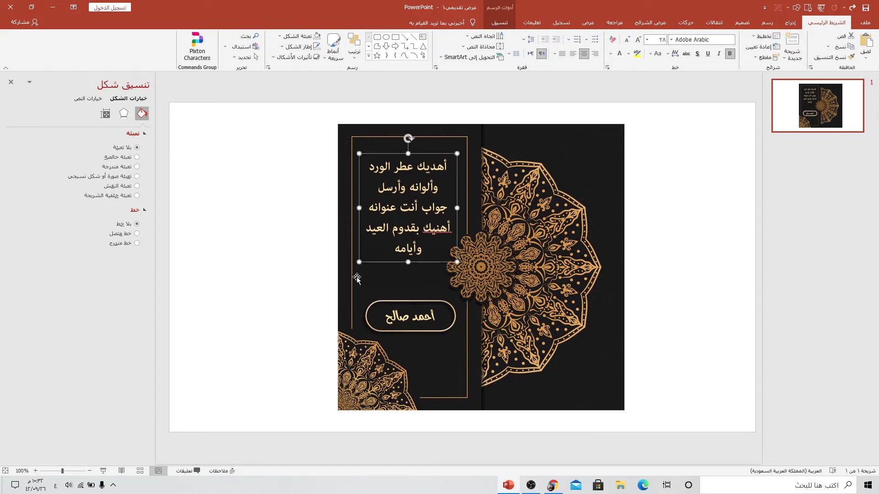
{"action": "left_click", "coordinate": [314, 279]}
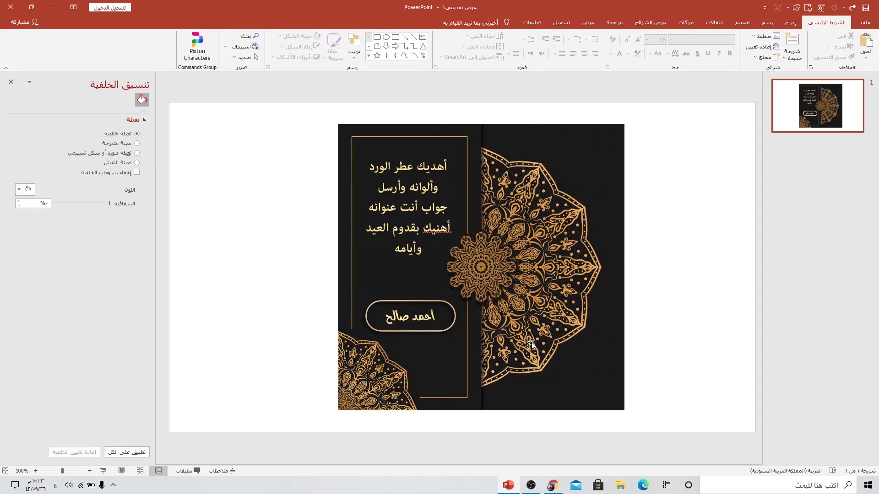
{"action": "left_click", "coordinate": [552, 485]}
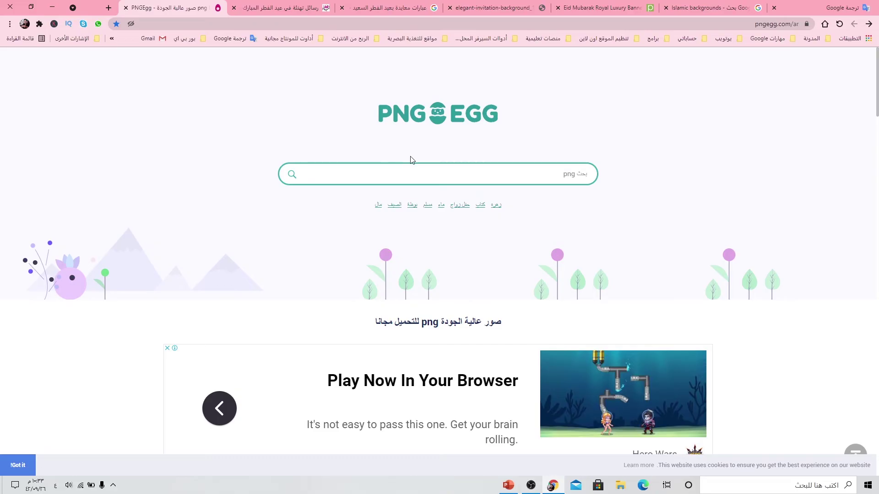
Search PNGEgg for كل عام وانتم بخير and browse the calligraphy results.
{"action": "left_click", "coordinate": [568, 176]}
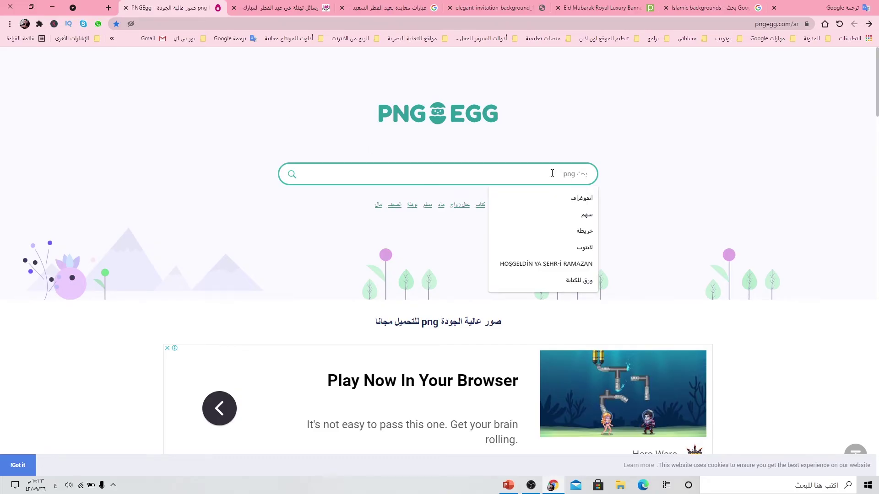
{"action": "type", "text": "كل"}
{"action": "key", "text": "Down"}
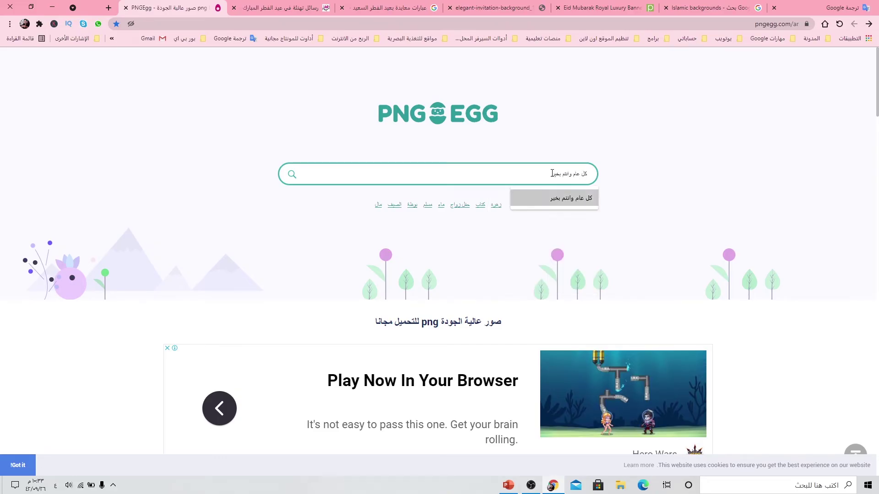
{"action": "key", "text": "Return"}
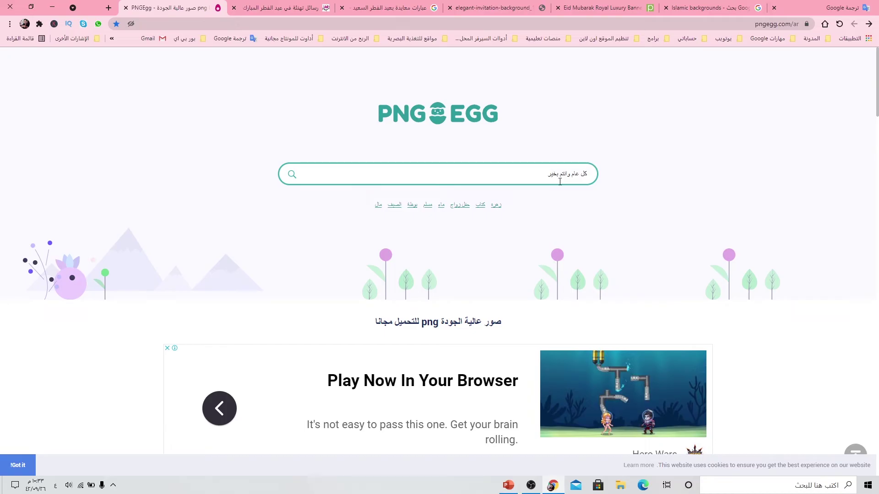
{"action": "left_click", "coordinate": [295, 180]}
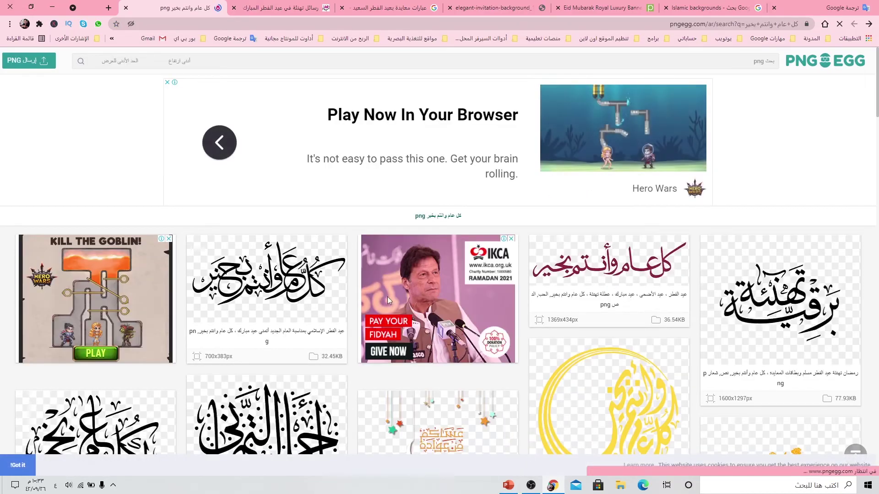
{"action": "scroll", "coordinate": [388, 299], "scroll_direction": "down", "scroll_amount": 4}
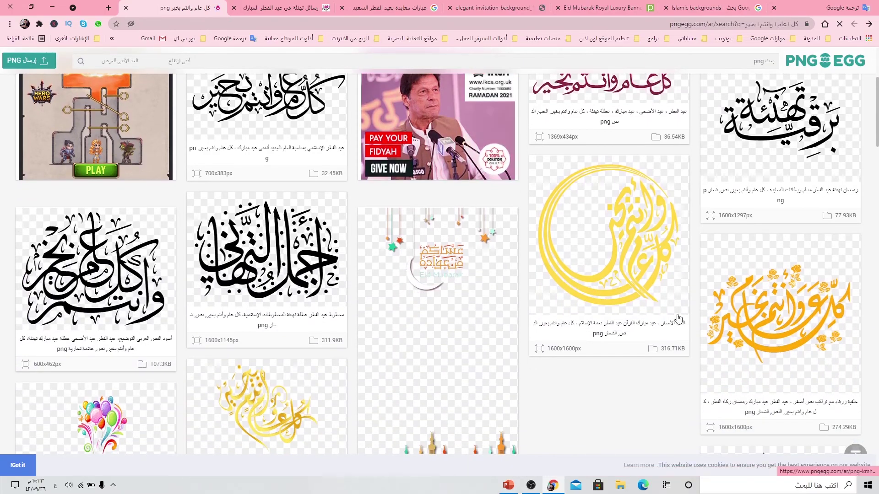
{"action": "scroll", "coordinate": [559, 276], "scroll_direction": "down", "scroll_amount": 2}
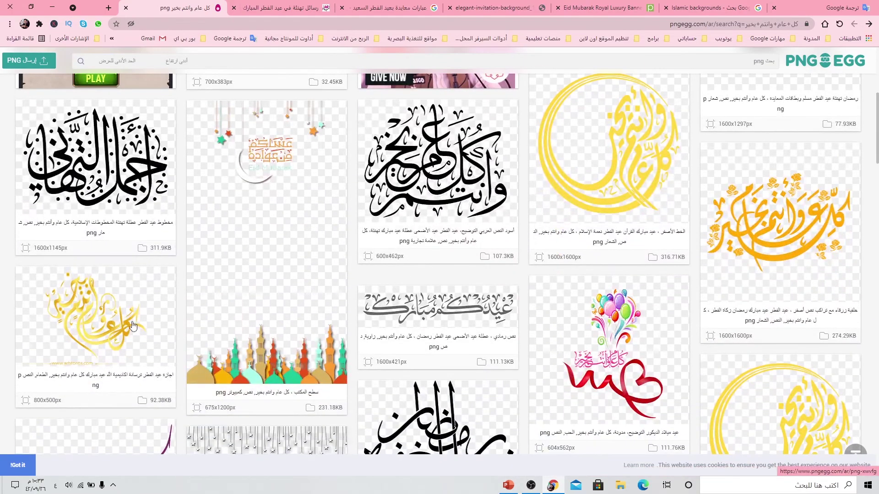
{"action": "scroll", "coordinate": [515, 311], "scroll_direction": "down", "scroll_amount": 2}
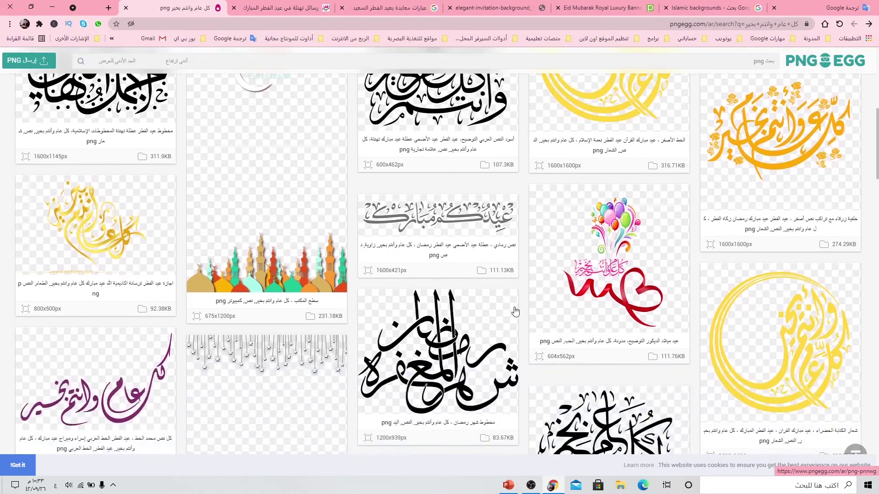
{"action": "scroll", "coordinate": [515, 311], "scroll_direction": "up", "scroll_amount": 1}
{"action": "scroll", "coordinate": [527, 307], "scroll_direction": "up", "scroll_amount": 2}
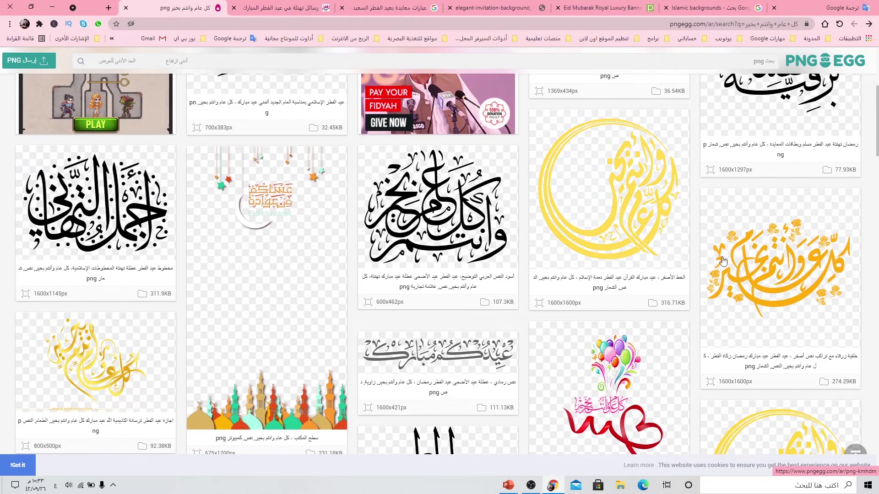
Download and save the yellow circular calligraphy PNG (316.71 KB).
{"action": "left_click", "coordinate": [593, 224]}
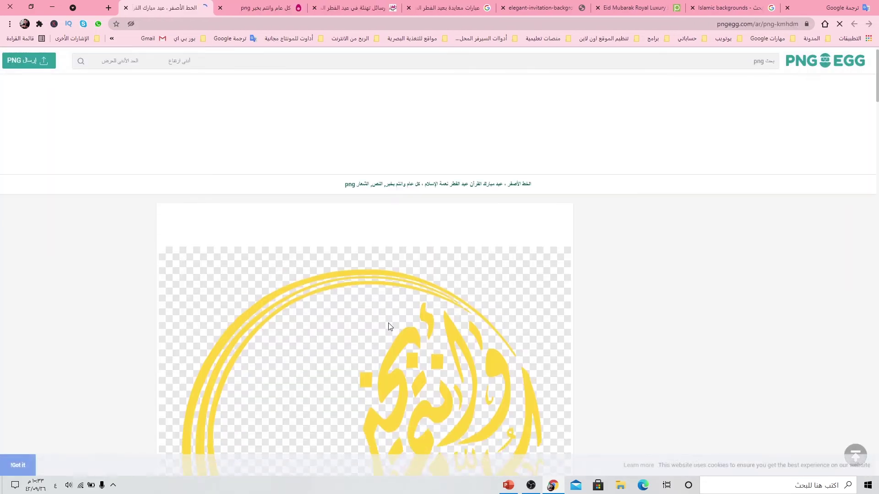
{"action": "scroll", "coordinate": [389, 316], "scroll_direction": "down", "scroll_amount": 5}
{"action": "scroll", "coordinate": [389, 314], "scroll_direction": "down", "scroll_amount": 4}
{"action": "scroll", "coordinate": [386, 316], "scroll_direction": "down", "scroll_amount": 4}
{"action": "scroll", "coordinate": [375, 309], "scroll_direction": "down", "scroll_amount": 2}
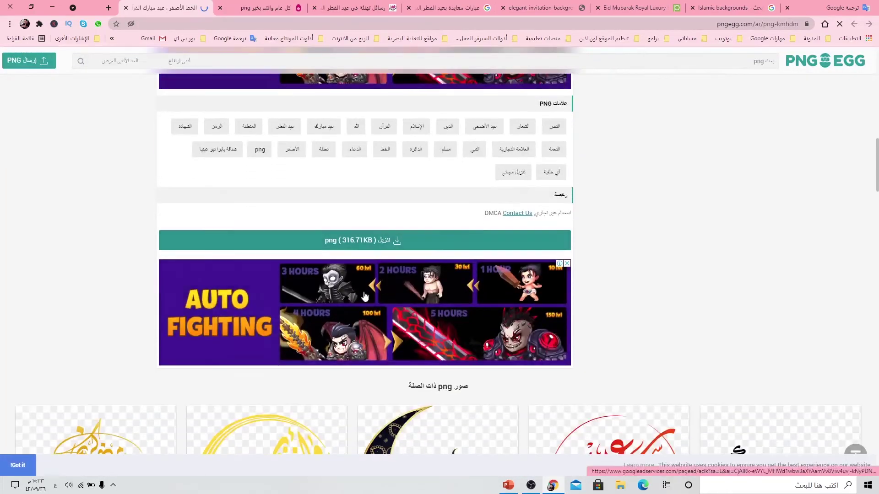
{"action": "left_click", "coordinate": [367, 241]}
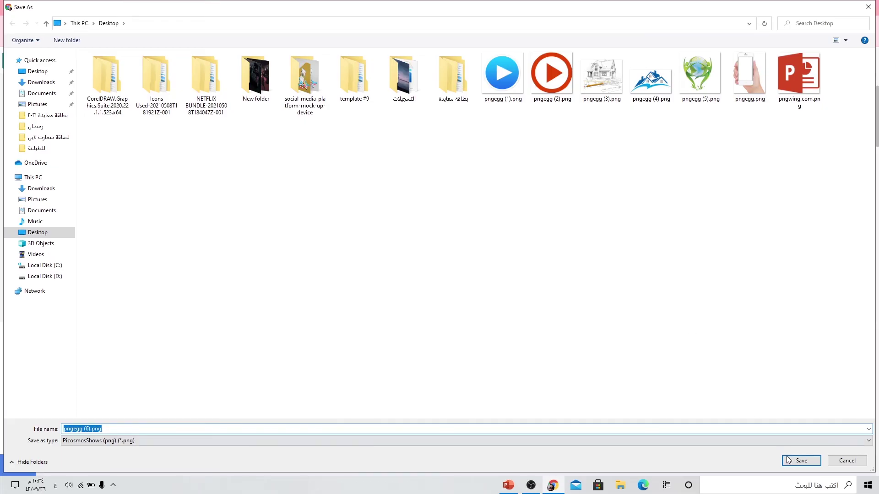
{"action": "left_click", "coordinate": [789, 460]}
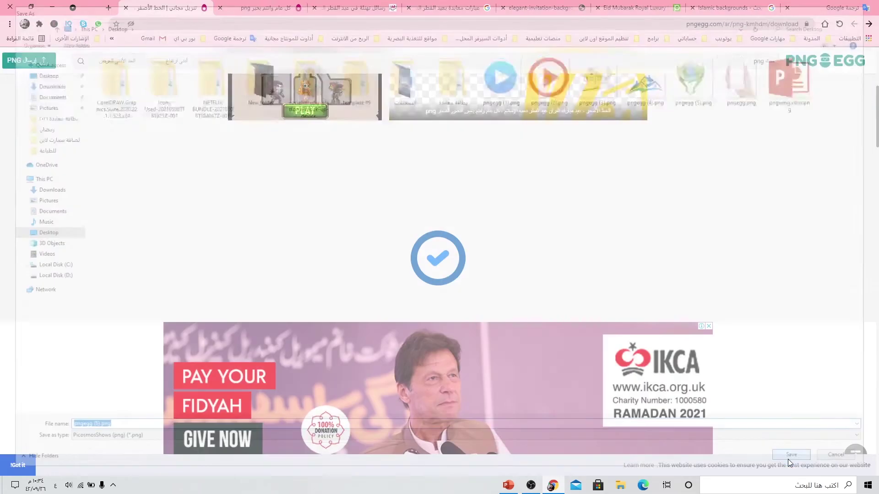
Insert the picture pngegg (6).png onto the PowerPoint slide.
{"action": "left_click", "coordinate": [508, 486]}
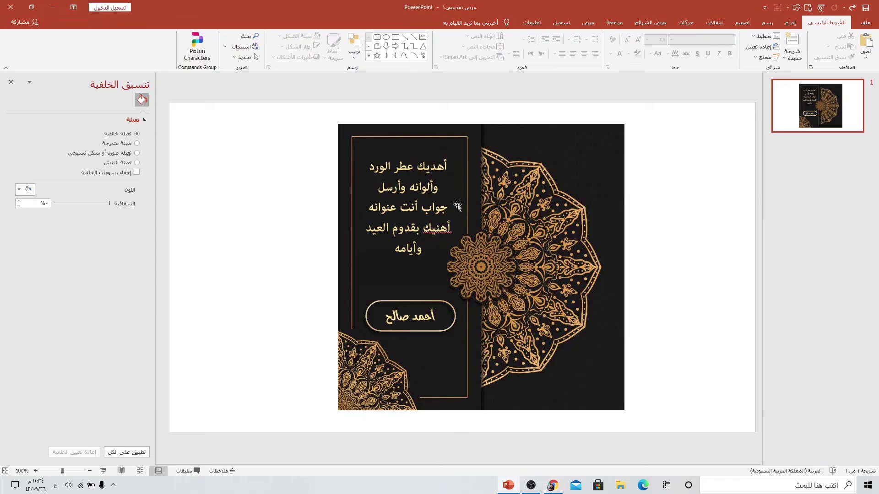
{"action": "left_click", "coordinate": [791, 22]}
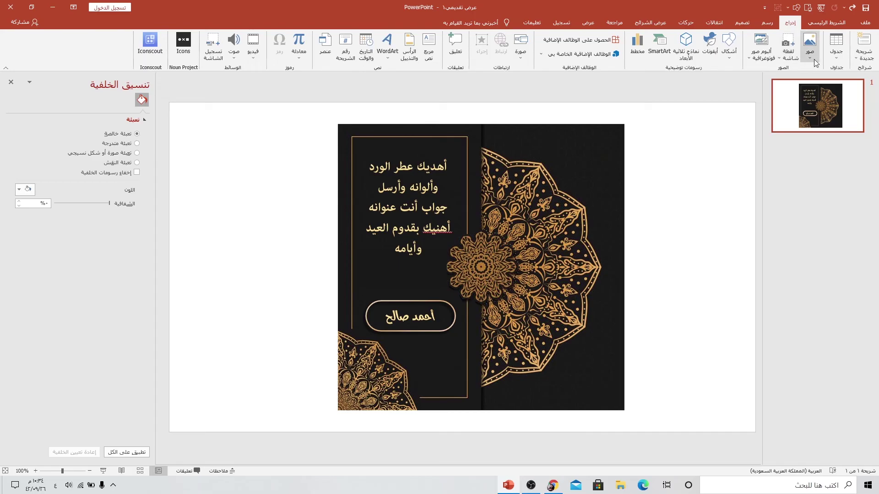
{"action": "left_click", "coordinate": [810, 42]}
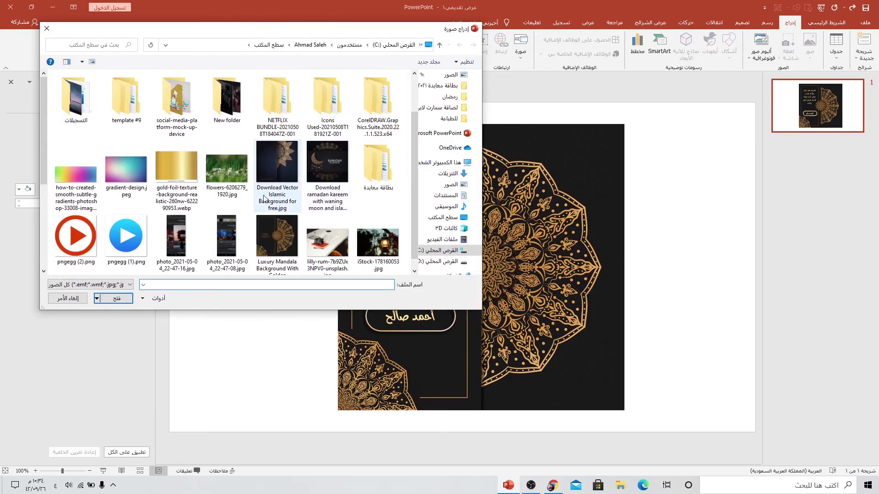
{"action": "scroll", "coordinate": [274, 192], "scroll_direction": "down", "scroll_amount": 3}
{"action": "left_click", "coordinate": [223, 189]}
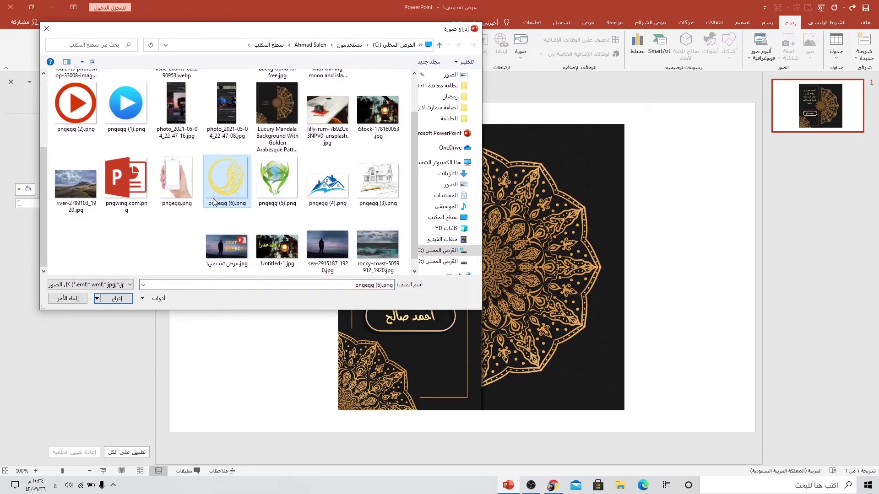
{"action": "left_click", "coordinate": [117, 300]}
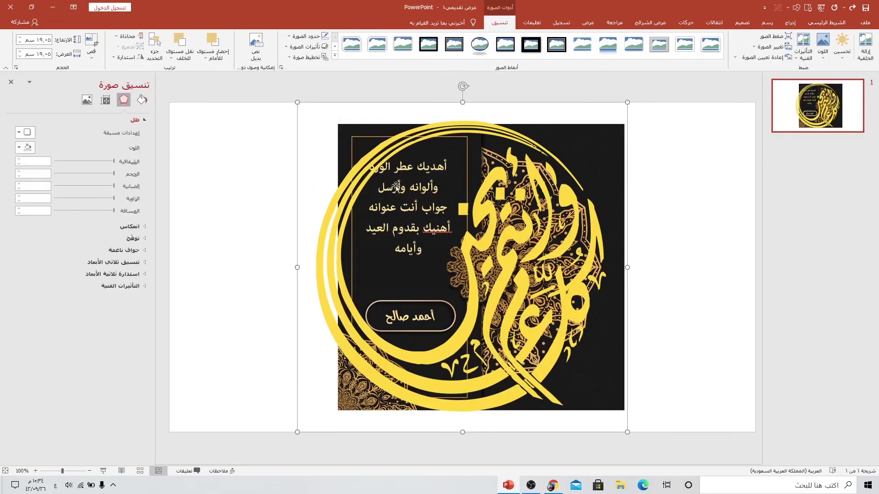
Shrink the calligraphy to about 3.97 cm and place it in the card's bottom-right corner.
{"action": "mouse_move", "coordinate": [298, 102]}
{"action": "left_mouse_down"}
{"action": "mouse_move", "coordinate": [569, 372]}
{"action": "mouse_move", "coordinate": [601, 366]}
{"action": "left_mouse_up"}
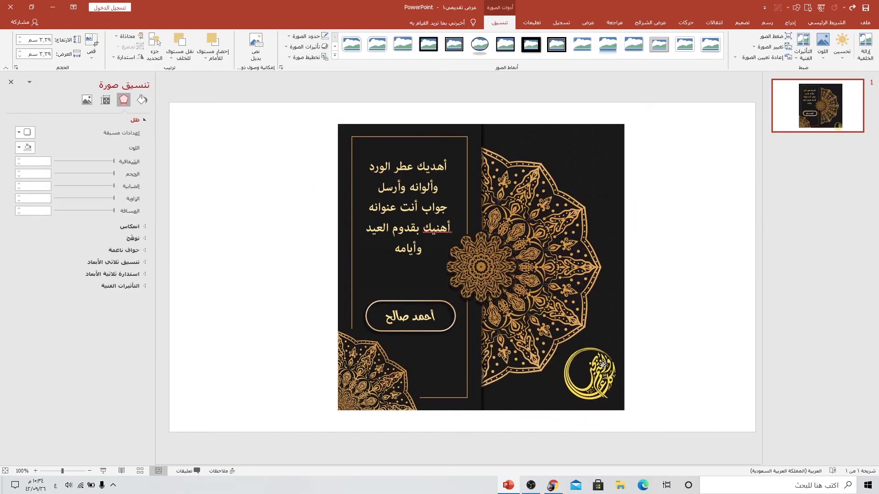
{"action": "left_click_drag", "start_coordinate": [560, 344], "coordinate": [551, 334]}
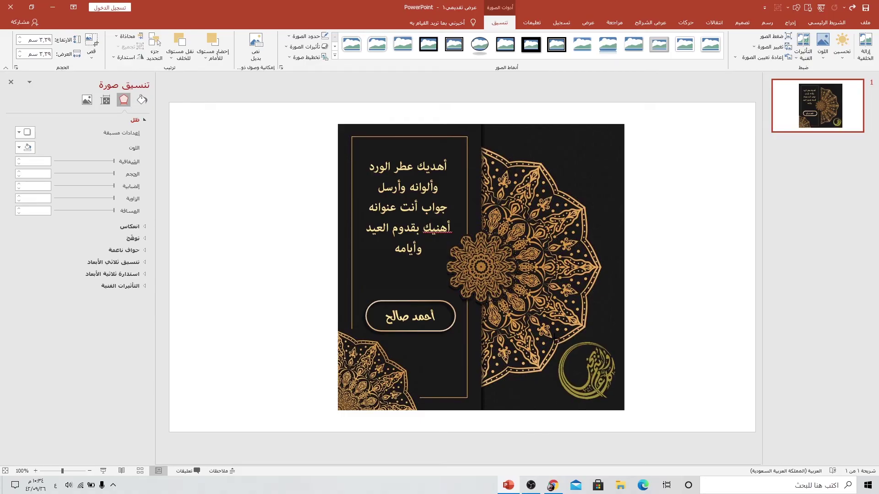
{"action": "left_click_drag", "start_coordinate": [590, 373], "coordinate": [592, 377]}
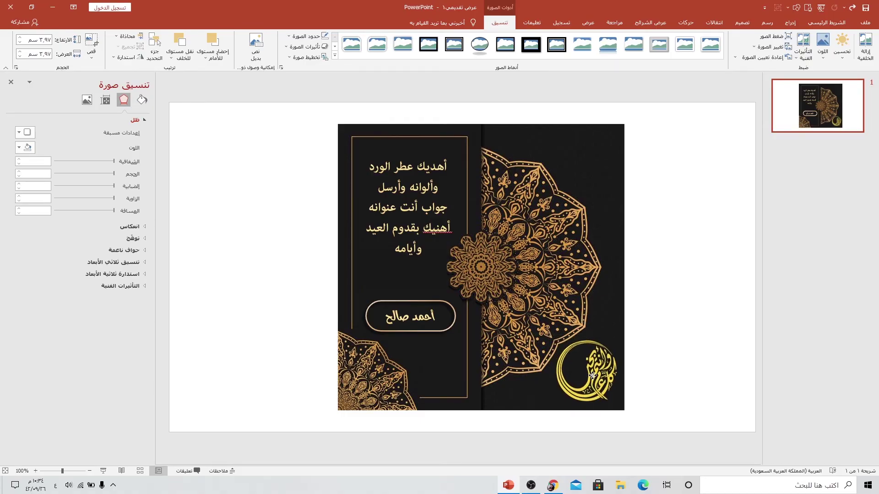
Recolour the corner calligraphy emblem with the Orange, Accent 2 Dark swatch.
{"action": "left_click", "coordinate": [823, 48]}
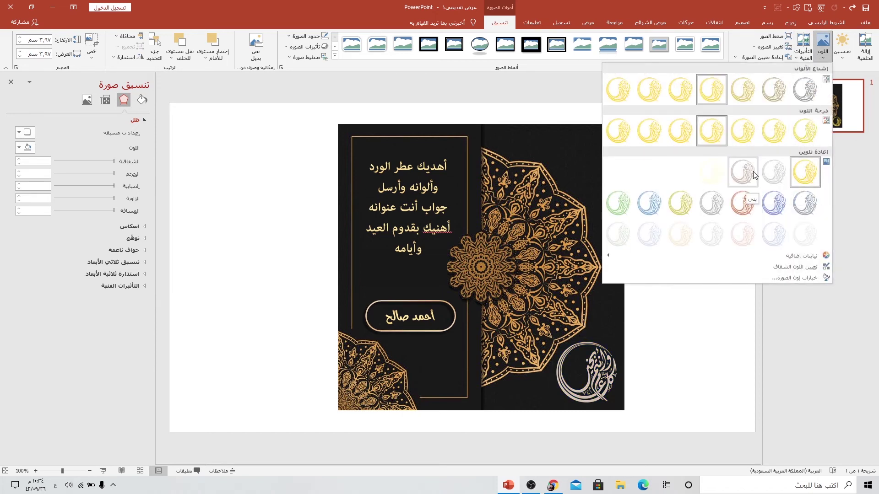
{"action": "left_click", "coordinate": [737, 214]}
{"action": "left_click", "coordinate": [736, 212]}
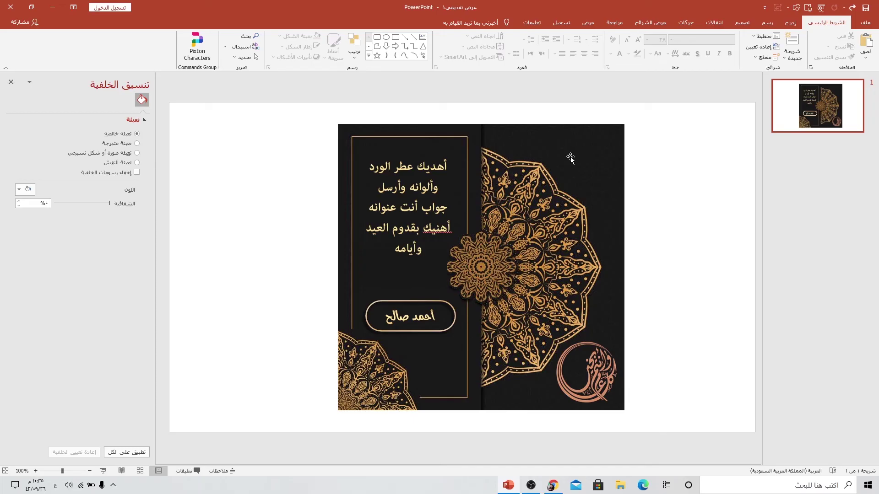
Paste the calligraphy logo, shrink it to about 5 cm, and place it top-right.
{"action": "key", "text": "ctrl+v"}
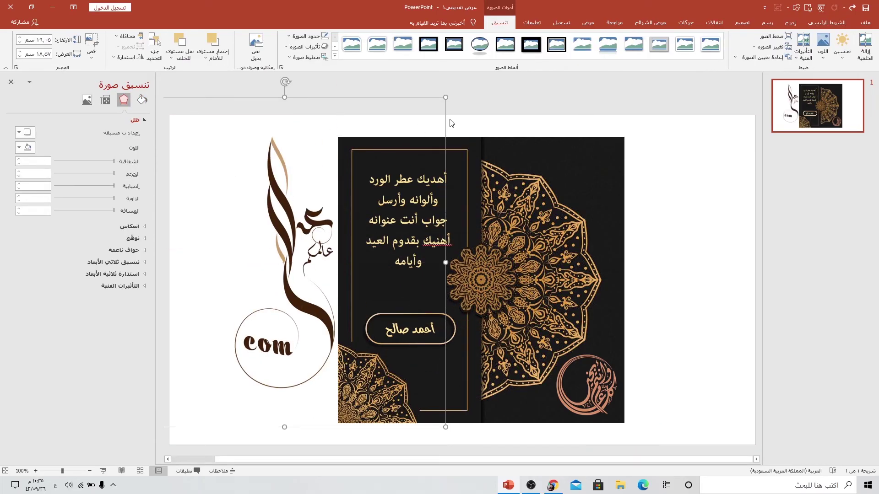
{"action": "left_click_drag", "start_coordinate": [445, 95], "coordinate": [297, 222]}
{"action": "left_click_drag", "start_coordinate": [215, 284], "coordinate": [270, 274]}
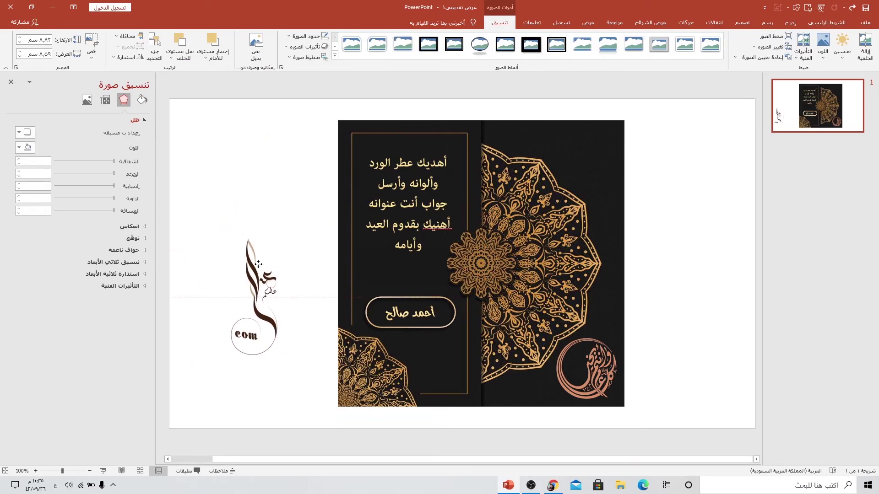
{"action": "left_click_drag", "start_coordinate": [328, 224], "coordinate": [275, 257]}
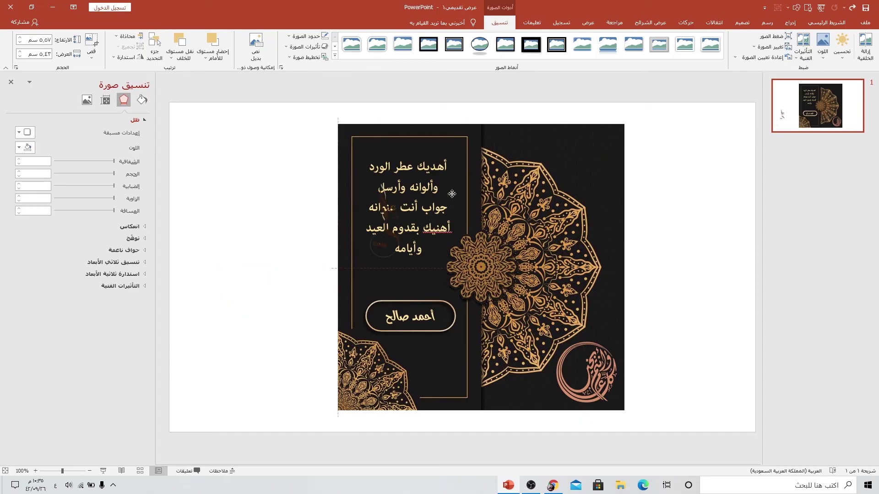
{"action": "mouse_move", "coordinate": [233, 297]}
{"action": "left_mouse_down"}
{"action": "mouse_move", "coordinate": [604, 175]}
{"action": "mouse_move", "coordinate": [603, 167]}
{"action": "left_mouse_up"}
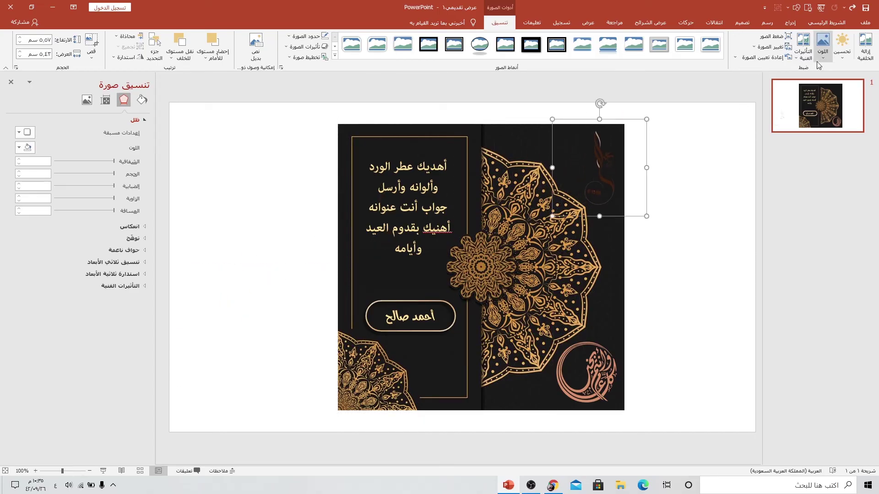
Recolour the top-right logo gold and nudge it into the corner.
{"action": "left_click", "coordinate": [822, 50]}
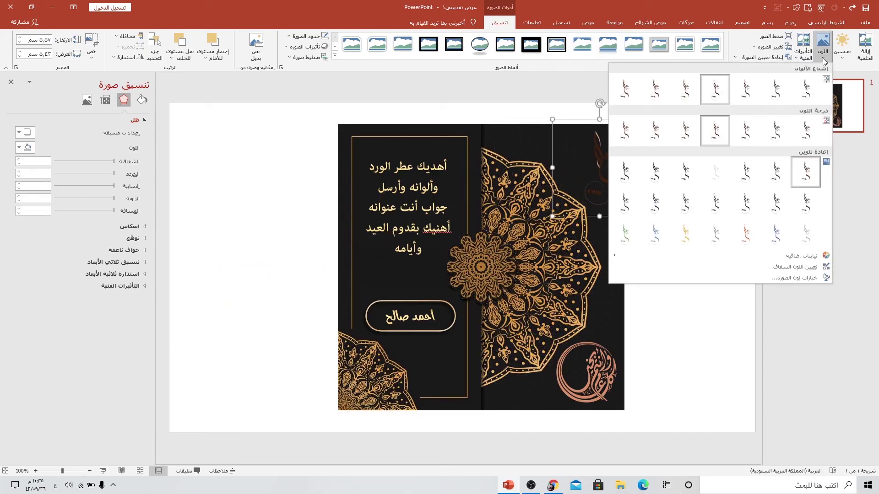
{"action": "left_click", "coordinate": [687, 235]}
{"action": "left_click", "coordinate": [605, 177]}
{"action": "left_click_drag", "start_coordinate": [604, 175], "coordinate": [605, 172]}
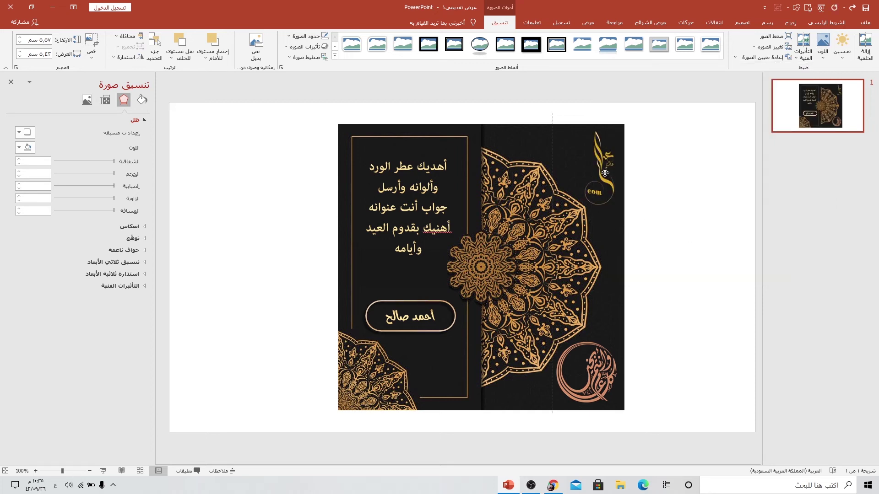
{"action": "left_click", "coordinate": [672, 186]}
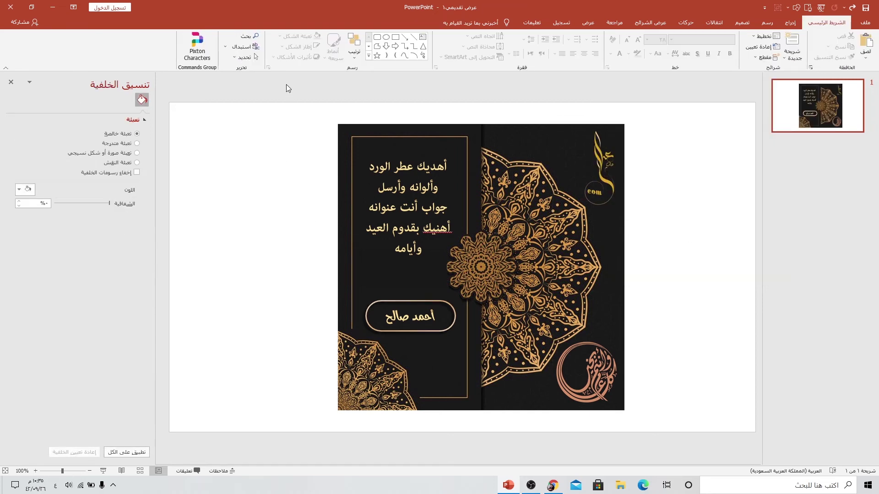
Save all selected card elements as one JPEG picture, صورة1.jpg, on the Desktop.
{"action": "left_click_drag", "start_coordinate": [287, 88], "coordinate": [683, 434]}
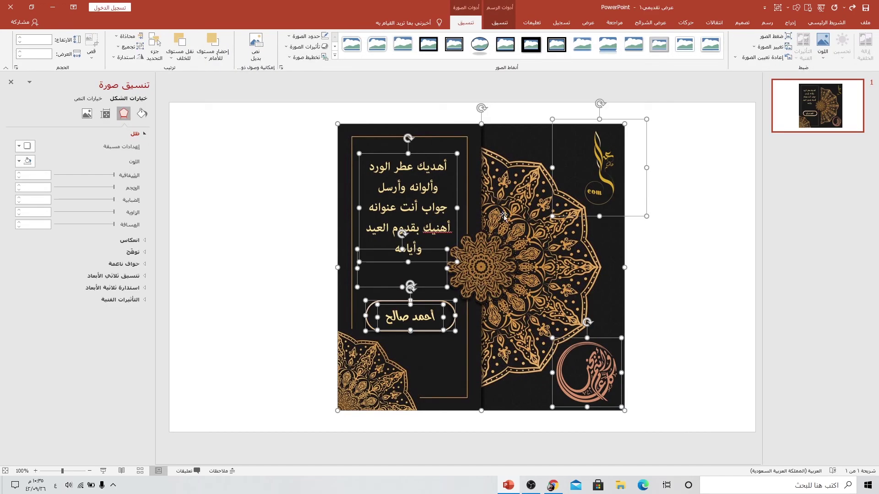
{"action": "right_click", "coordinate": [482, 242]}
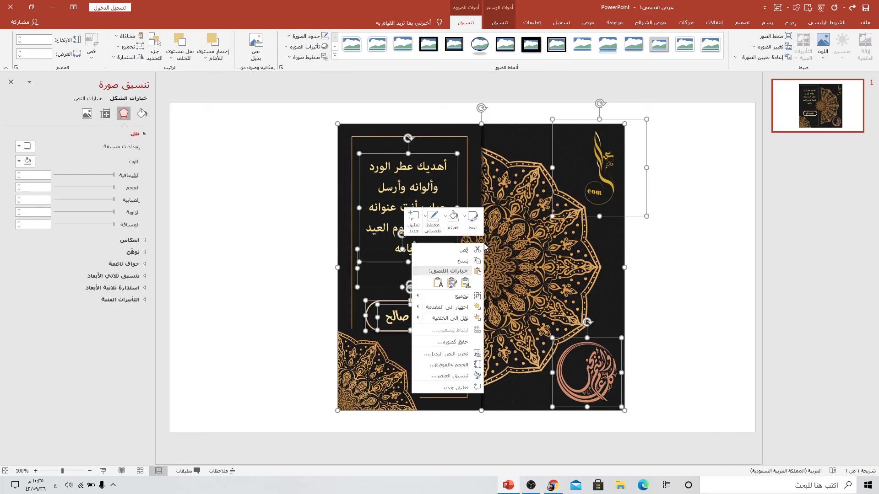
{"action": "left_click", "coordinate": [446, 342]}
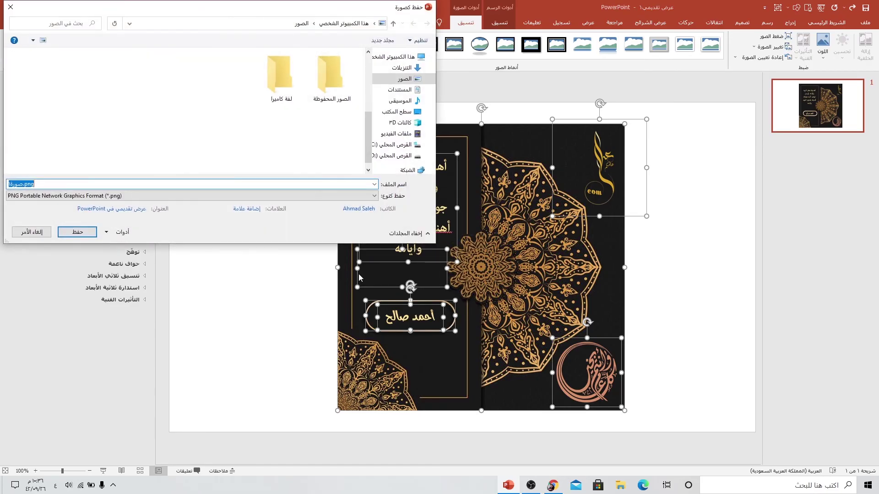
{"action": "left_click", "coordinate": [396, 112]}
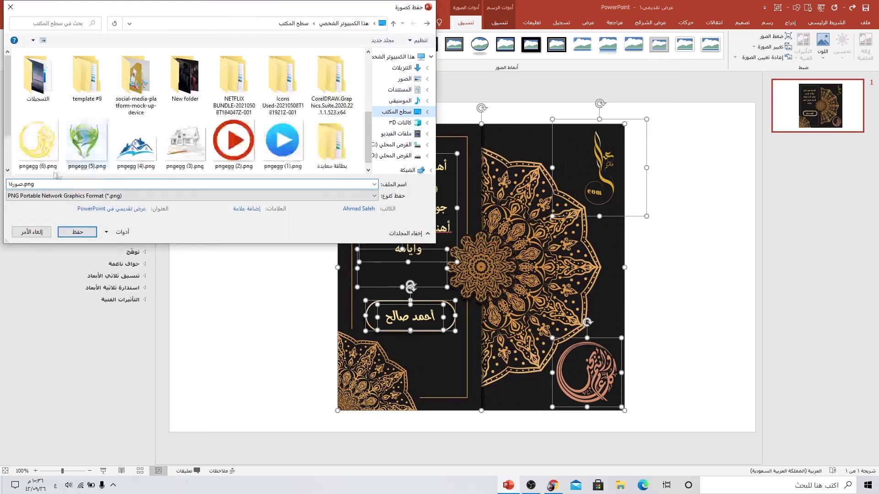
{"action": "left_click", "coordinate": [37, 197]}
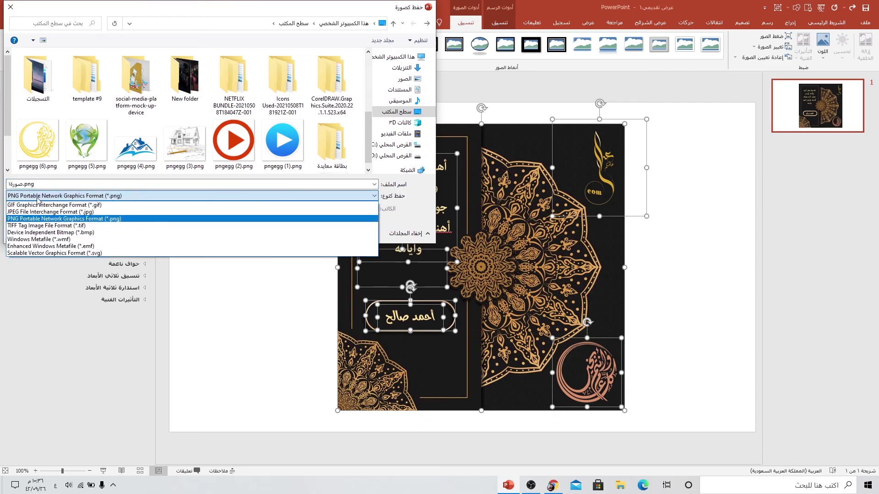
{"action": "left_click", "coordinate": [23, 213]}
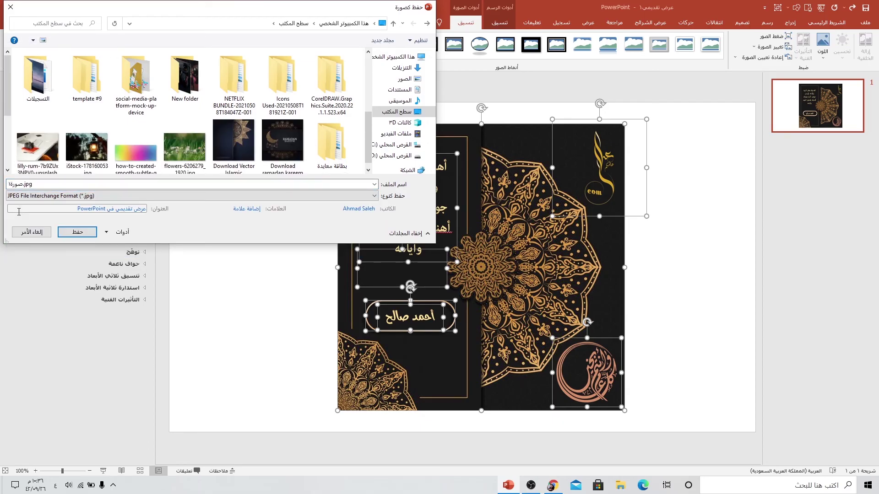
{"action": "left_click", "coordinate": [77, 233]}
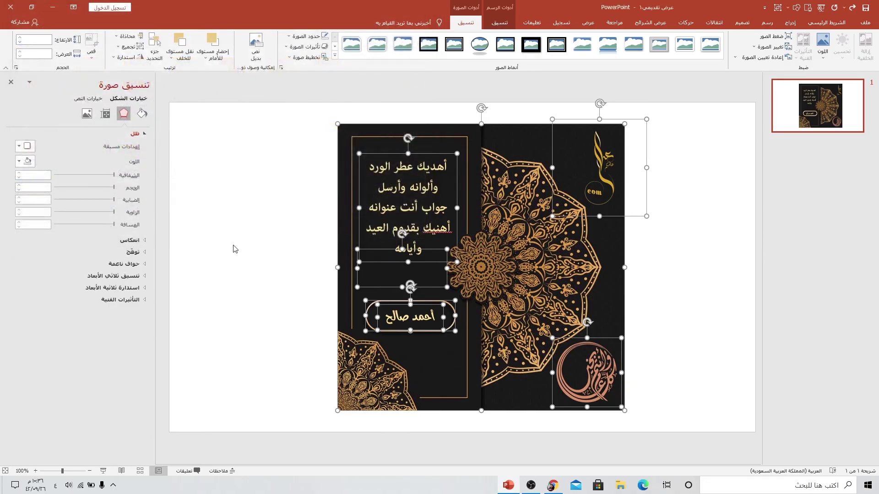
Minimize PowerPoint and open the exported card JPEG from the desktop.
{"action": "left_click", "coordinate": [53, 7]}
{"action": "double_click", "coordinate": [650, 384]}
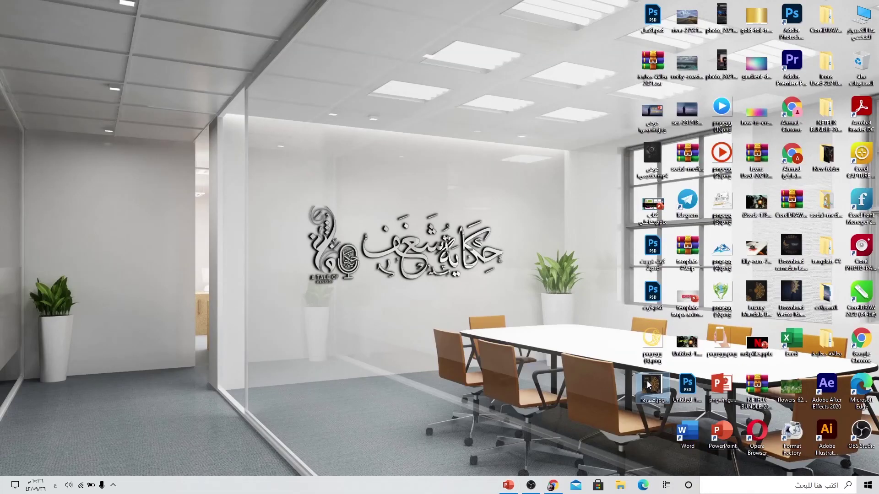